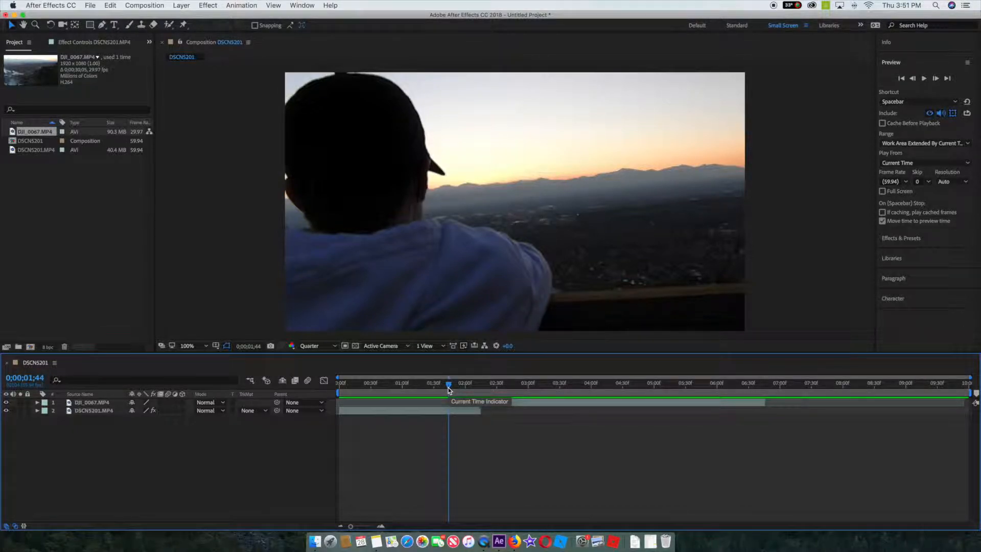
Step: Apply Motion Tile to the DSCN5201.MP4 layer with Output Width and Output Height of 400 and Mirror Edges enabled
{"action": "mouse_move", "coordinate": [449, 388]}
{"action": "left_mouse_down"}
{"action": "mouse_move", "coordinate": [372, 382]}
{"action": "mouse_move", "coordinate": [679, 380]}
{"action": "mouse_move", "coordinate": [464, 382]}
{"action": "left_mouse_up"}
{"action": "left_click", "coordinate": [466, 412]}
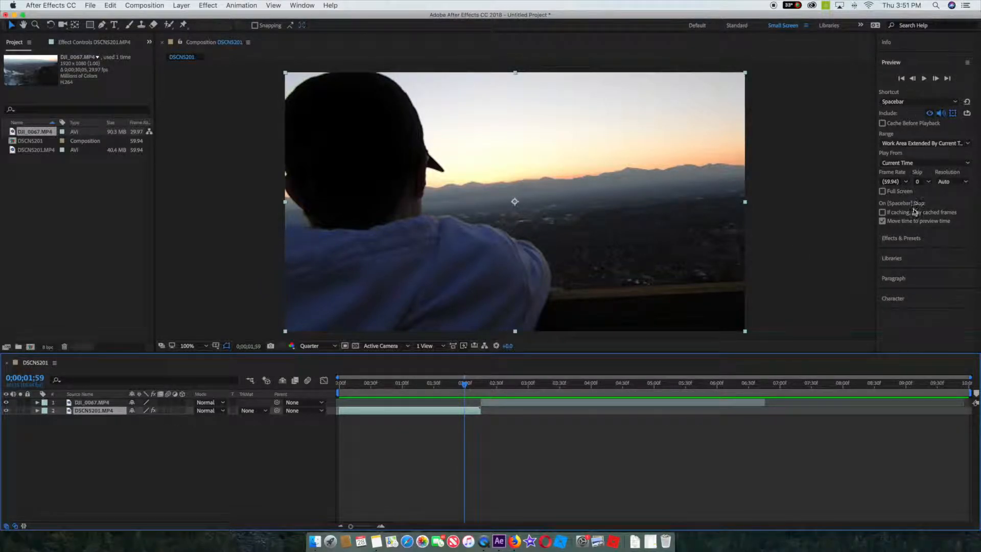
{"action": "left_click", "coordinate": [914, 238]}
{"action": "left_click", "coordinate": [913, 98]}
{"action": "type", "text": "motion"}
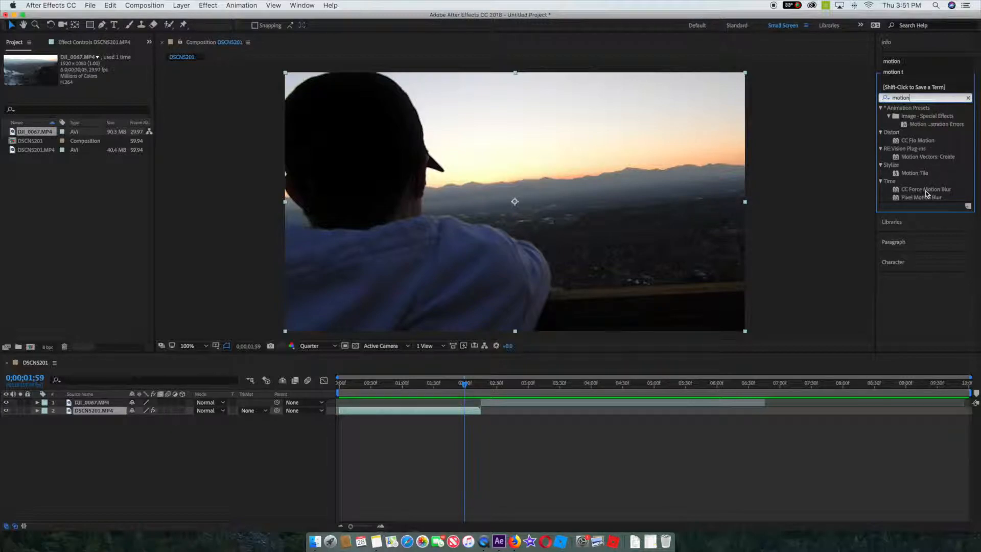
{"action": "left_click_drag", "start_coordinate": [915, 173], "coordinate": [442, 413]}
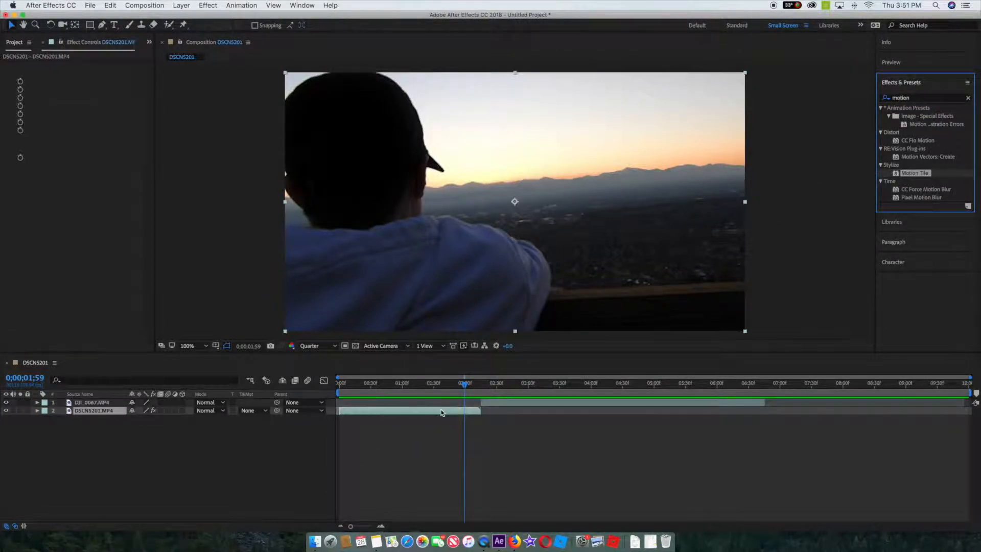
{"action": "left_click", "coordinate": [92, 106]}
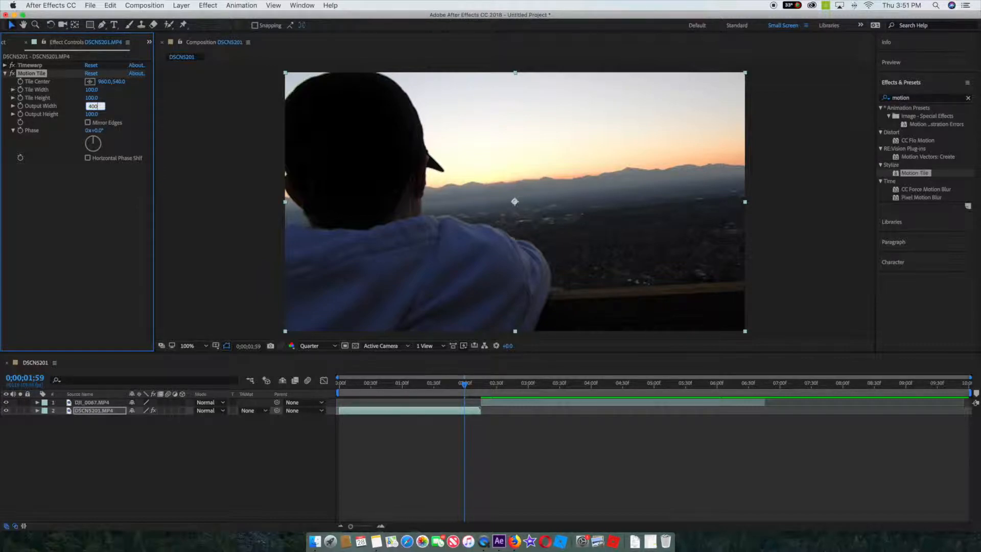
{"action": "left_click", "coordinate": [92, 114]}
{"action": "left_click", "coordinate": [87, 123]}
Step: Apply Motion Tile to the DJI_0067.MP4 layer with Output Width and Output Height of 400 and Mirror Edges enabled
{"action": "left_click_drag", "start_coordinate": [926, 178], "coordinate": [519, 407]}
{"action": "left_click", "coordinate": [91, 98]}
{"action": "type", "text": "400"}
{"action": "key", "text": "Tab"}
{"action": "type", "text": "400"}
{"action": "key", "text": "Return"}
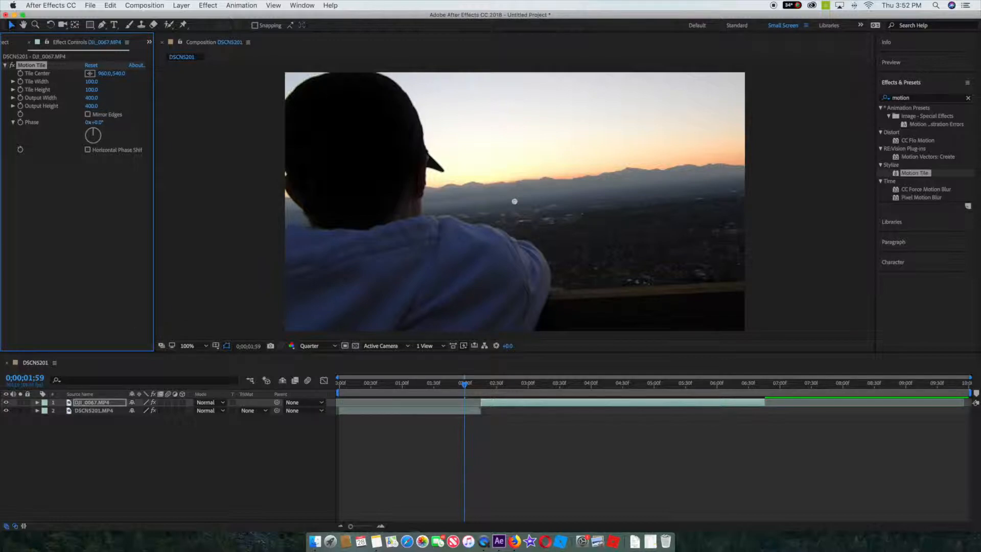
Step: Add a Scale keyframe to the DSCN5201.MP4 layer on its last frame, at 0;00;02;14
{"action": "left_click", "coordinate": [95, 410]}
{"action": "left_click", "coordinate": [475, 383]}
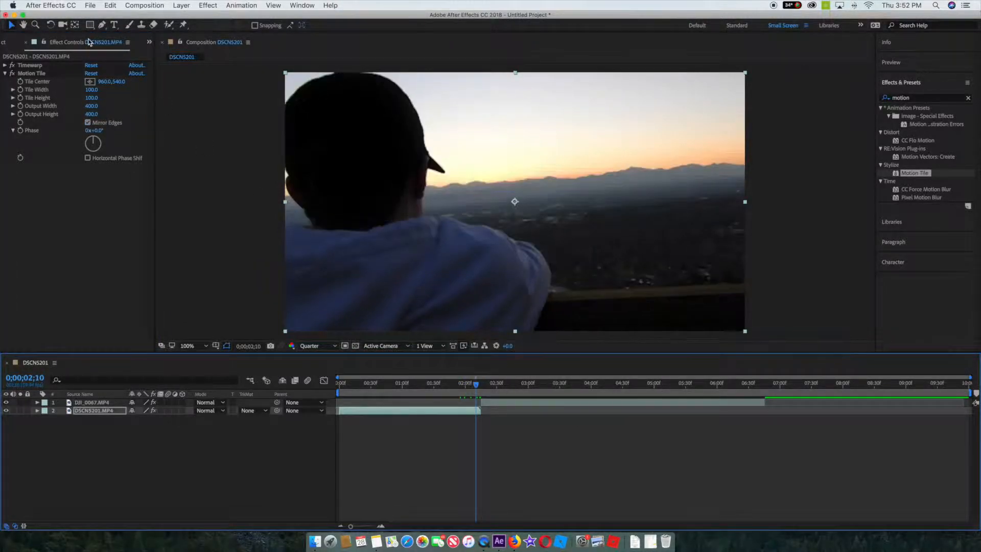
{"action": "left_click_drag", "start_coordinate": [477, 389], "coordinate": [474, 388]}
{"action": "left_click", "coordinate": [90, 415]}
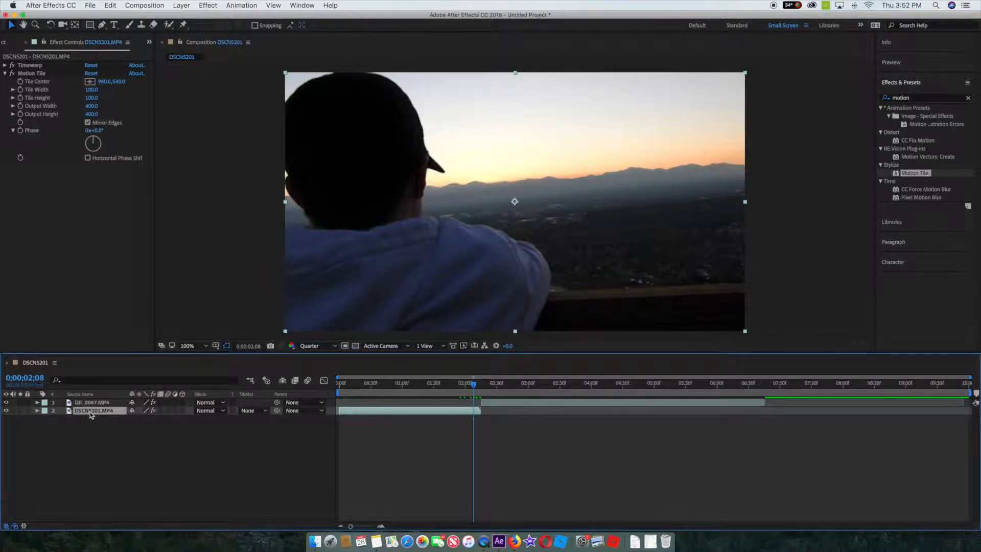
{"action": "key", "text": "space"}
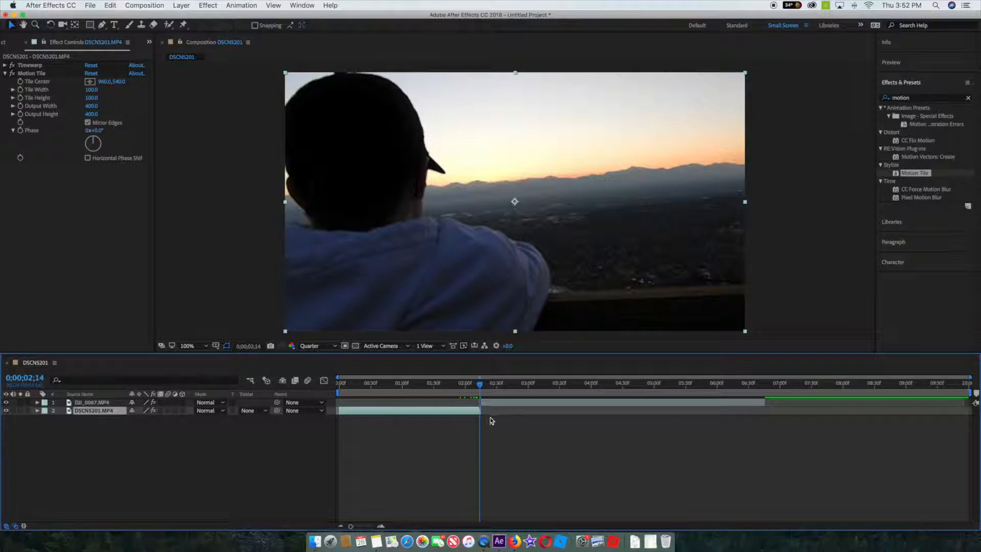
{"action": "key", "text": "s"}
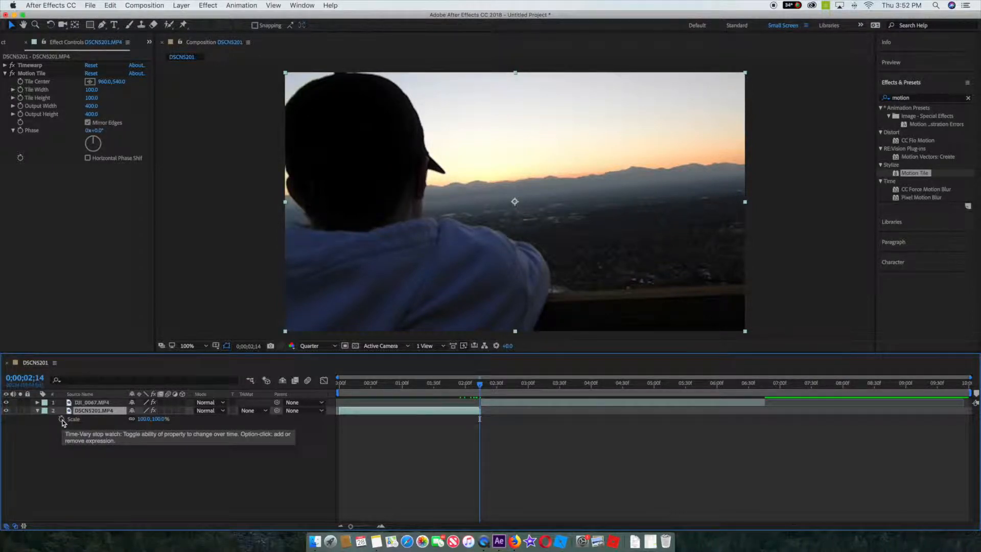
{"action": "left_click", "coordinate": [62, 419]}
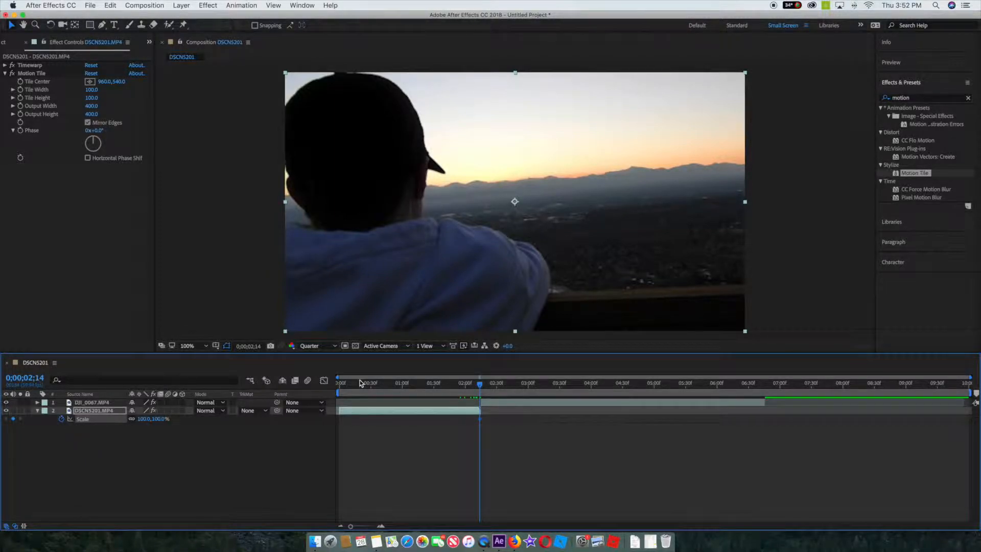
Step: Add a second Scale keyframe of 100% to the DSCN5201.MP4 layer at 0;00;01;30
{"action": "left_click_drag", "start_coordinate": [481, 386], "coordinate": [444, 387]}
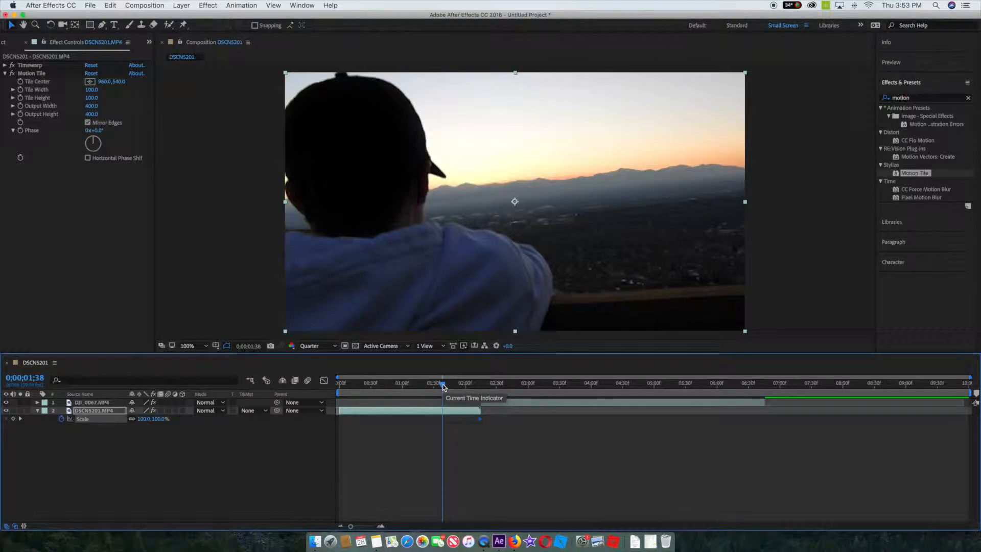
{"action": "mouse_move", "coordinate": [436, 386]}
{"action": "left_mouse_down"}
{"action": "mouse_move", "coordinate": [406, 387]}
{"action": "mouse_move", "coordinate": [455, 387]}
{"action": "mouse_move", "coordinate": [436, 391]}
{"action": "left_mouse_up"}
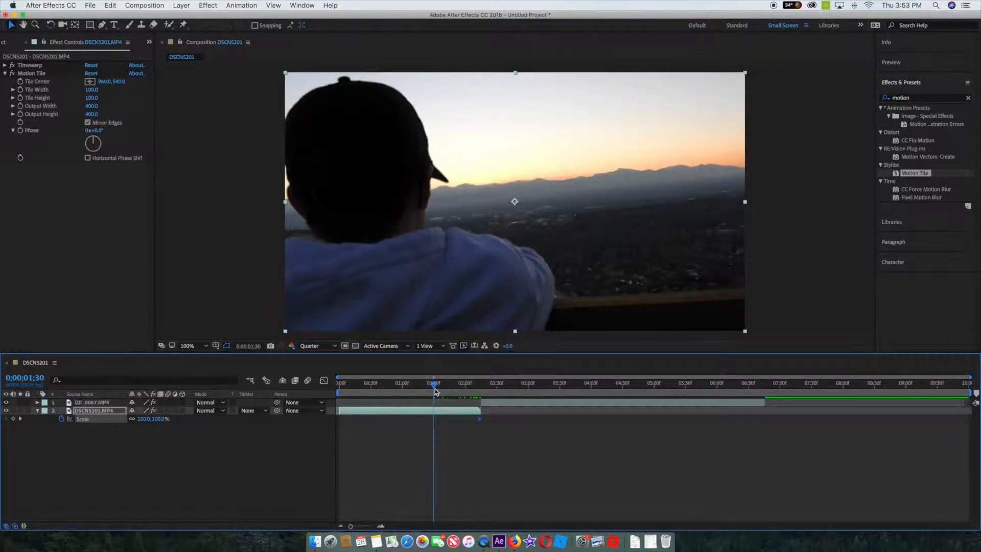
{"action": "left_click", "coordinate": [14, 420]}
Step: Set the Scale keyframe at 0;00;02;14 to 450% and preview the zoom from about 0;00;01;14
{"action": "left_click_drag", "start_coordinate": [431, 389], "coordinate": [480, 387]}
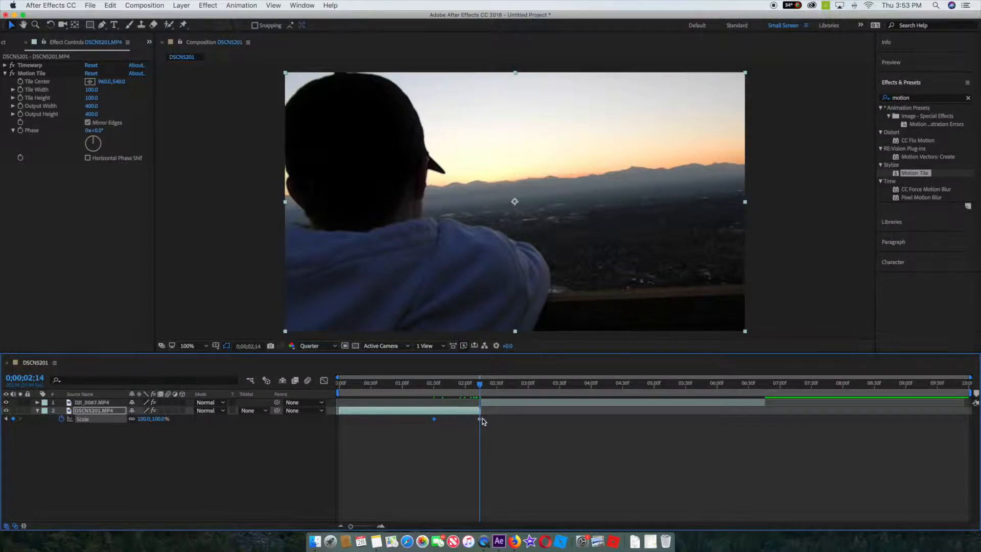
{"action": "mouse_move", "coordinate": [145, 419]}
{"action": "left_mouse_down"}
{"action": "mouse_move", "coordinate": [175, 425]}
{"action": "mouse_move", "coordinate": [141, 419]}
{"action": "left_mouse_up"}
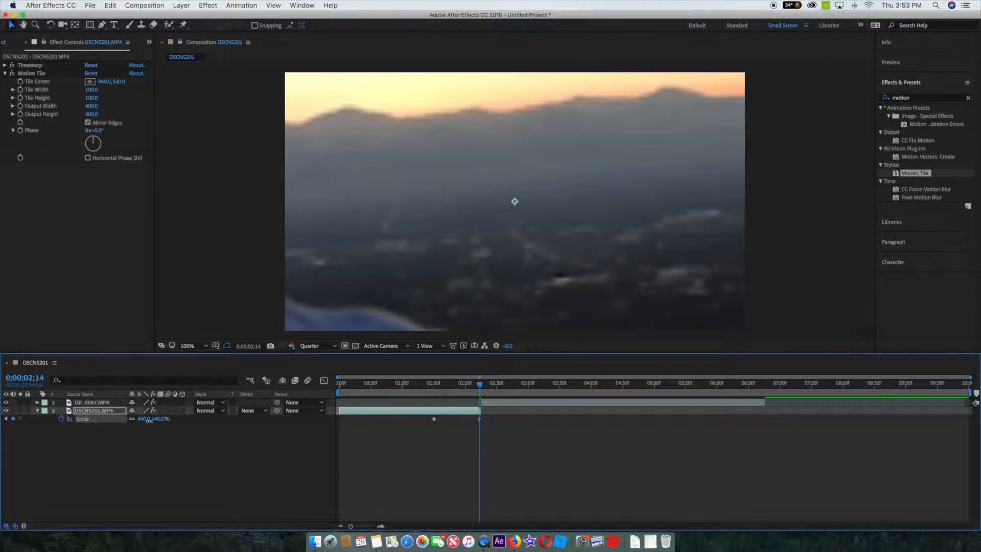
{"action": "left_click_drag", "start_coordinate": [148, 420], "coordinate": [154, 419]}
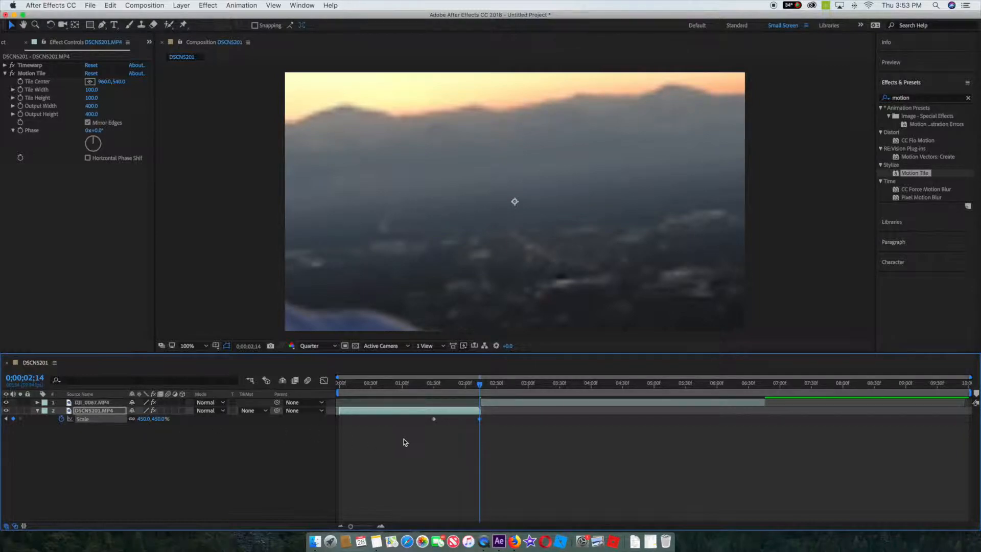
{"action": "left_click_drag", "start_coordinate": [479, 387], "coordinate": [415, 387]}
{"action": "key", "text": "space"}
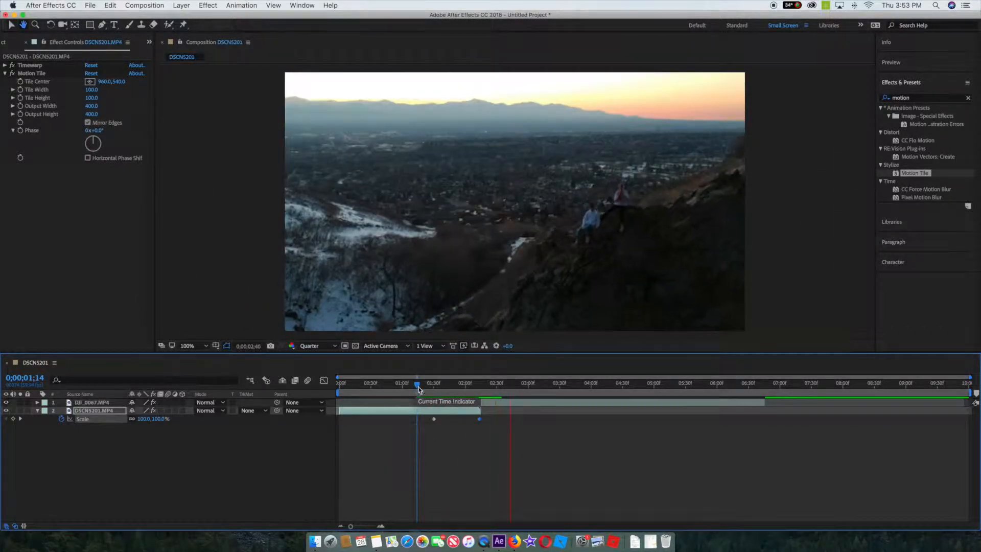
{"action": "key", "text": "space"}
{"action": "key", "text": "space"}
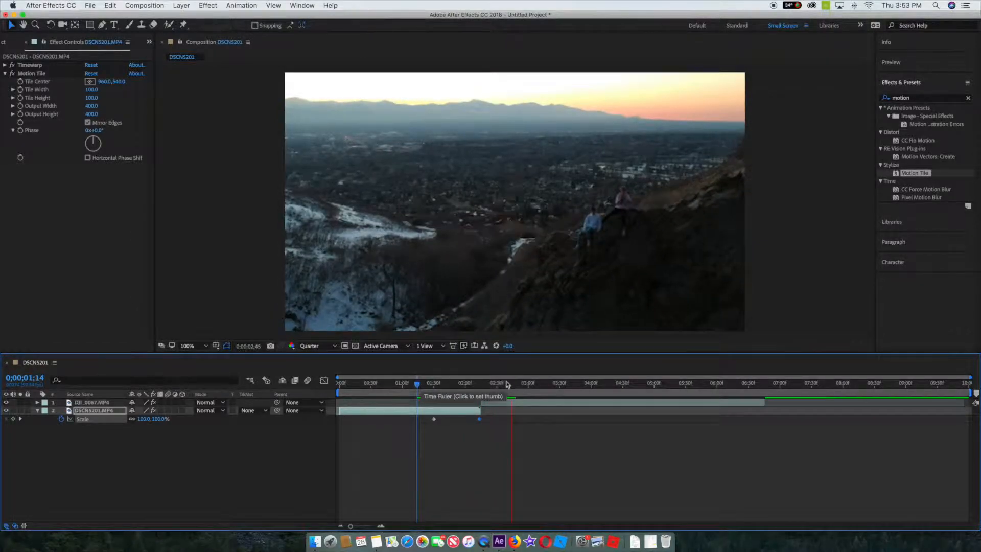
Step: Apply Easy Ease to both Scale keyframes of the DSCN5201.MP4 layer
{"action": "left_click", "coordinate": [470, 384]}
{"action": "left_click_drag", "start_coordinate": [471, 384], "coordinate": [430, 421]}
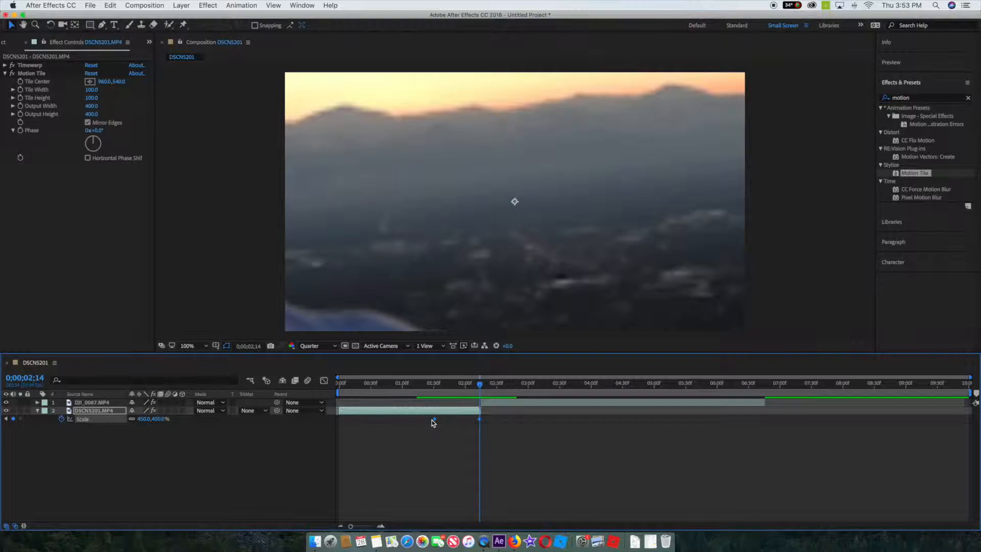
{"action": "right_click", "coordinate": [434, 419]}
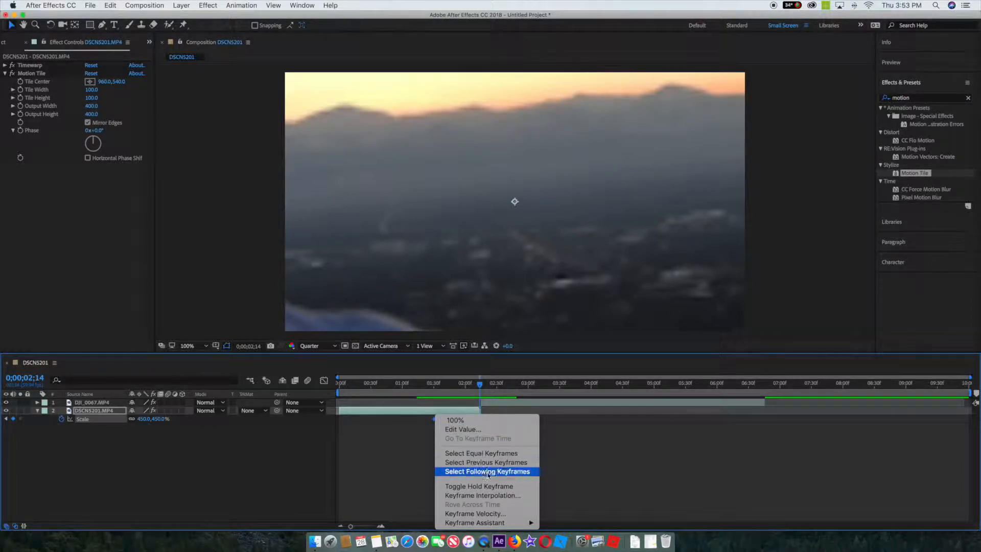
{"action": "mouse_move", "coordinate": [505, 523]}
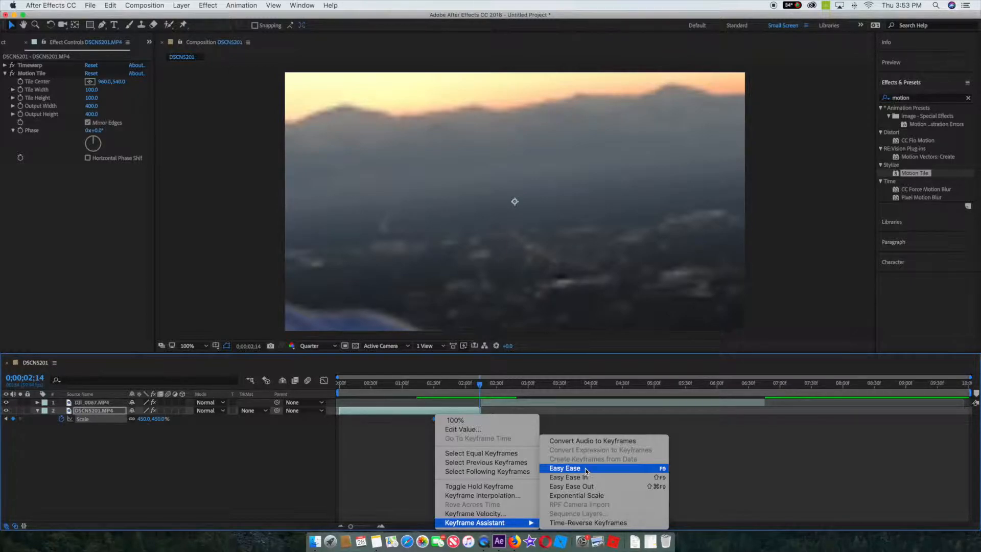
{"action": "left_click", "coordinate": [565, 468]}
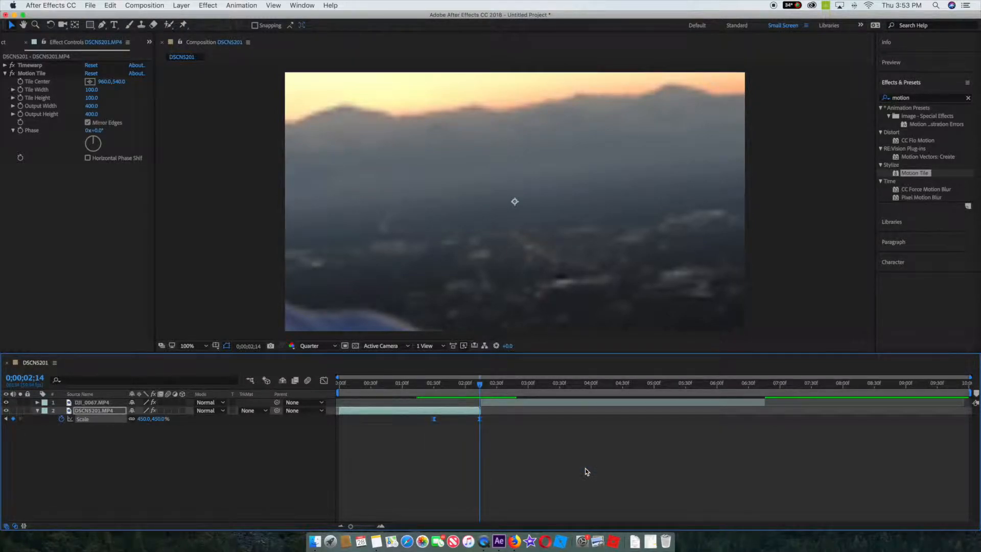
{"action": "left_click", "coordinate": [448, 438]}
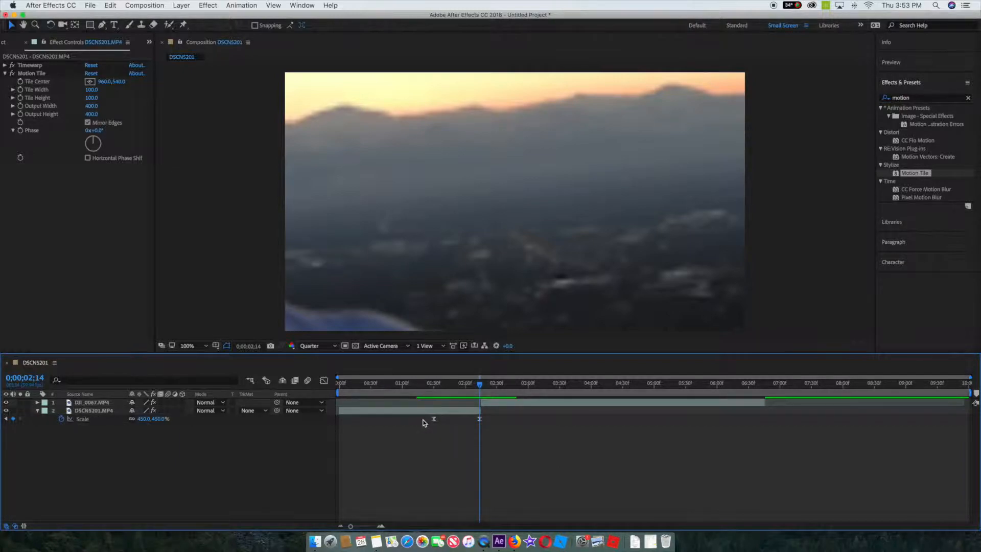
Step: Open both Scale keyframes in the Graph Editor, view the speed graph and return to the value graph
{"action": "left_click_drag", "start_coordinate": [423, 422], "coordinate": [498, 419]}
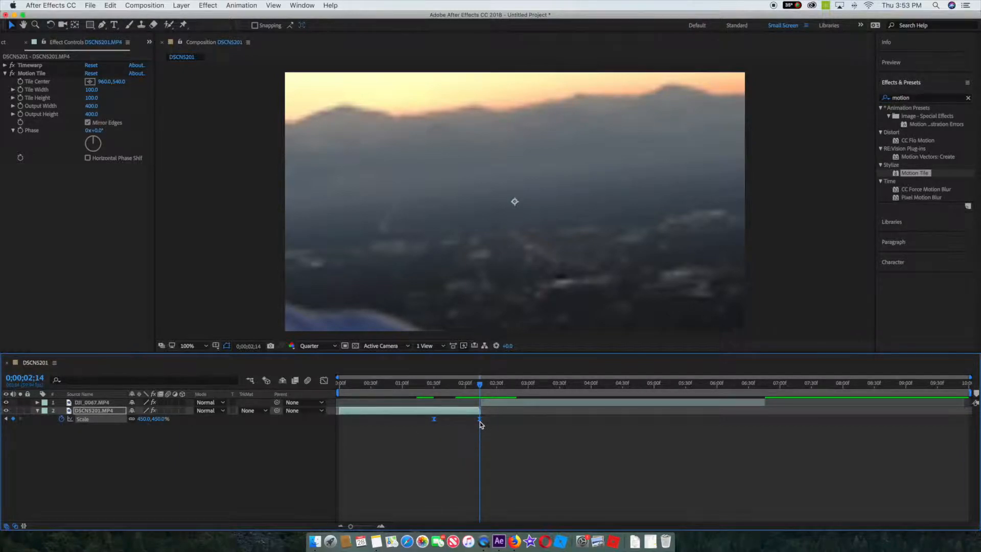
{"action": "left_click", "coordinate": [325, 381]}
{"action": "right_click", "coordinate": [475, 430]}
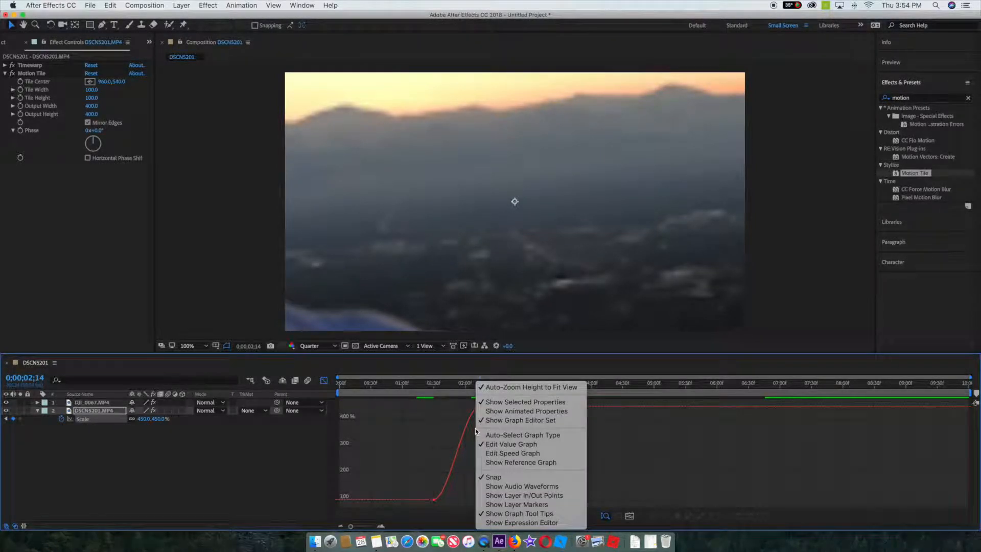
{"action": "left_click", "coordinate": [522, 453]}
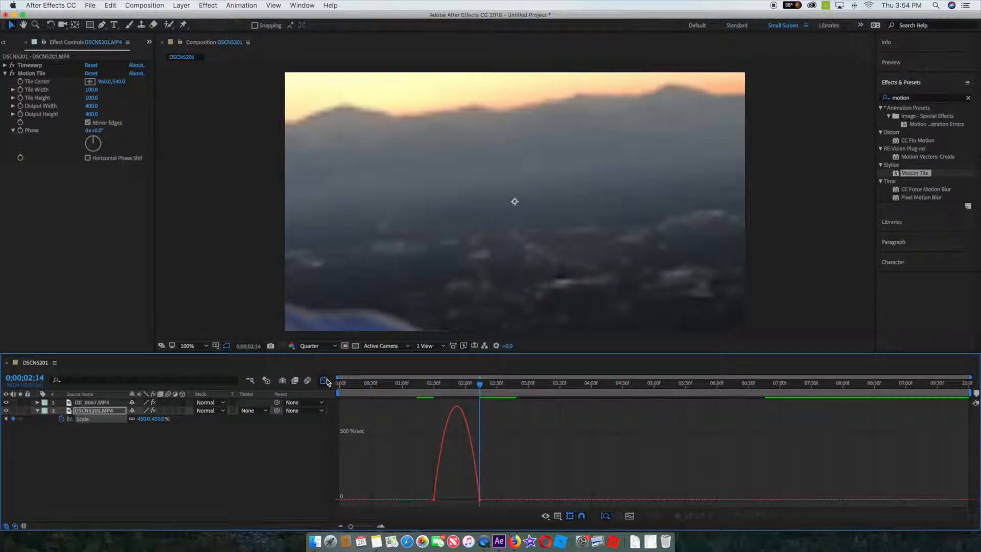
{"action": "right_click", "coordinate": [432, 452]}
{"action": "left_click", "coordinate": [481, 442]}
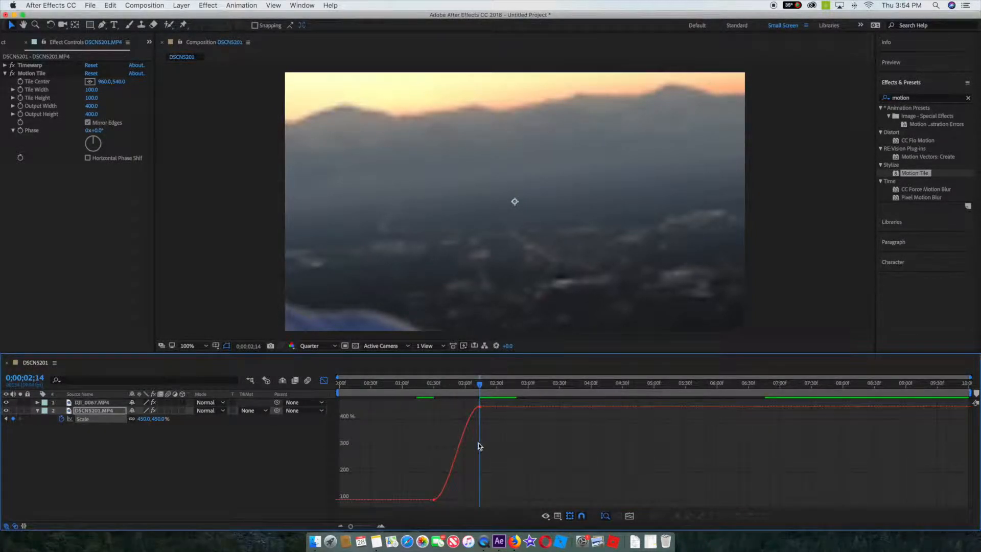
Step: Reshape the Scale value curve to start flat and rise steeply into the last keyframe, and preview the zoom outside the Graph Editor
{"action": "left_click", "coordinate": [435, 499]}
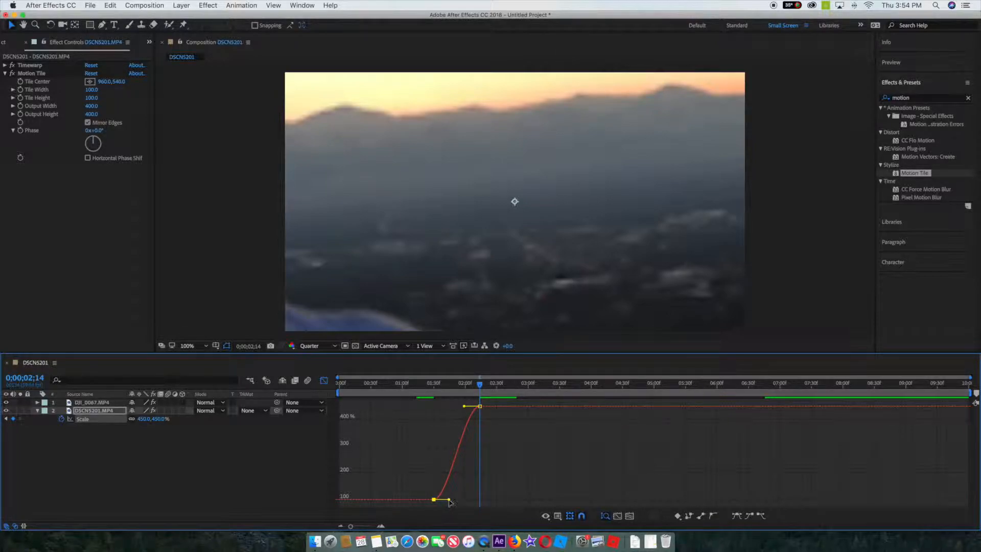
{"action": "left_click_drag", "start_coordinate": [449, 500], "coordinate": [493, 501]}
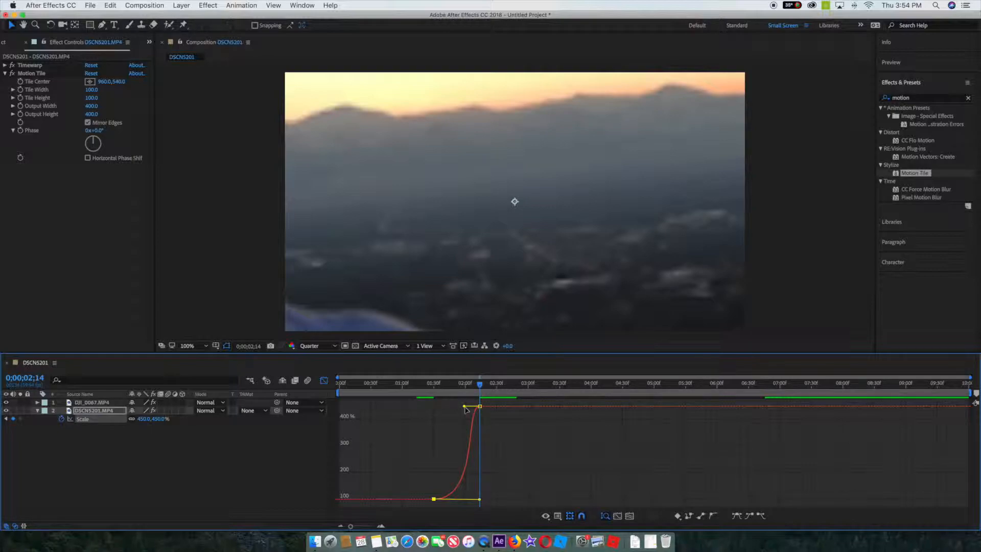
{"action": "left_click_drag", "start_coordinate": [466, 410], "coordinate": [480, 498]}
{"action": "left_click_drag", "start_coordinate": [461, 391], "coordinate": [422, 385]}
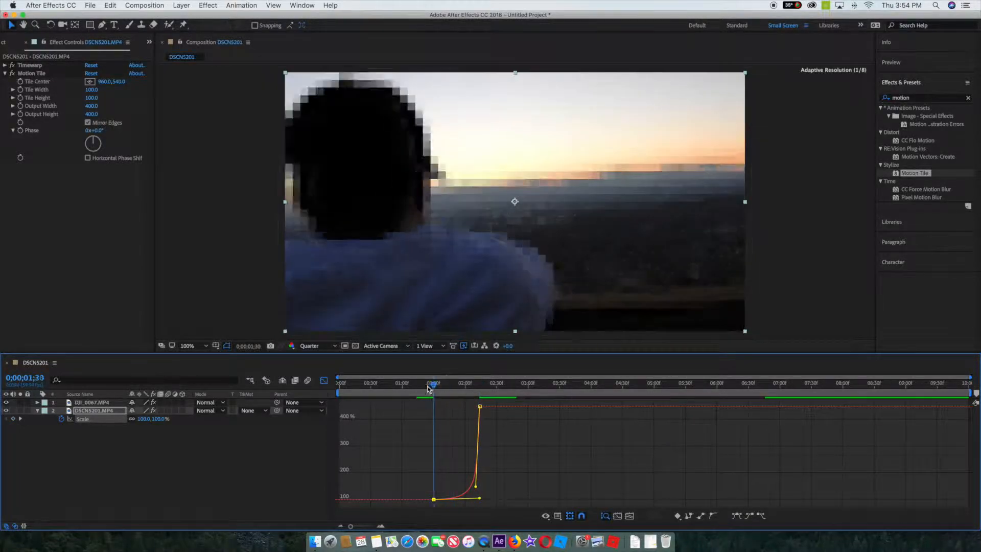
{"action": "left_click", "coordinate": [324, 380]}
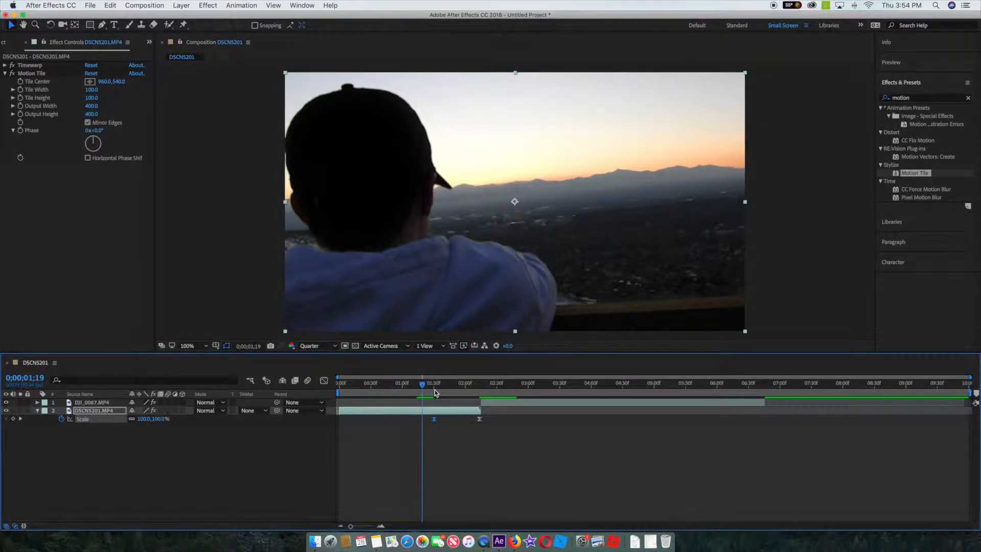
{"action": "key", "text": "space"}
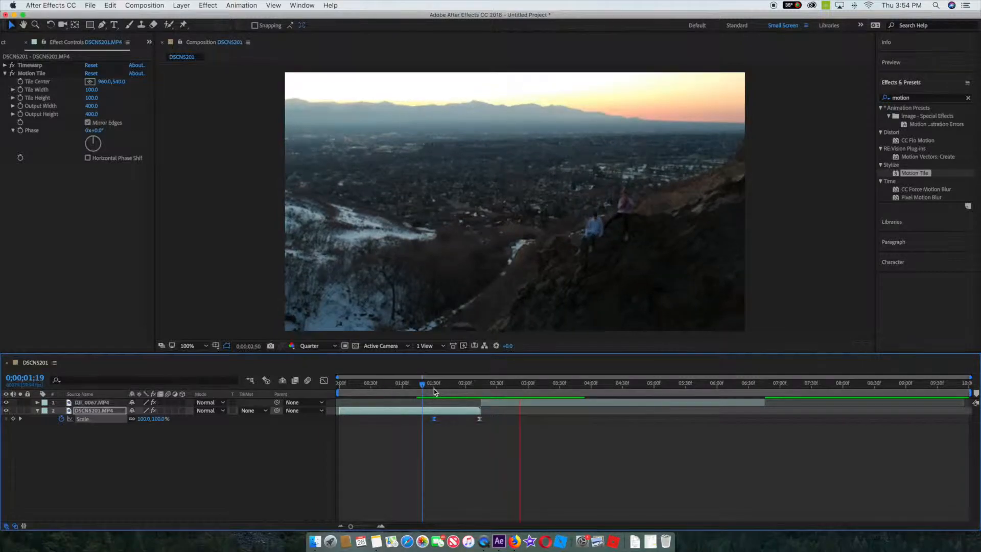
{"action": "left_click", "coordinate": [417, 384]}
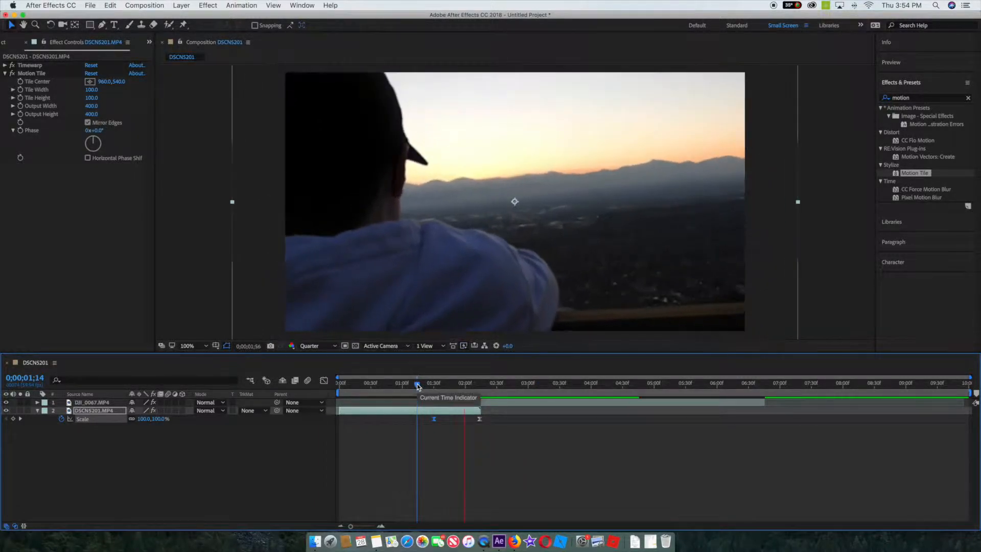
Step: Add Scale keyframes to the DJI_0067.MP4 layer at 0;00;02;15 and 0;00;03;01
{"action": "left_click", "coordinate": [439, 384]}
{"action": "left_click_drag", "start_coordinate": [440, 384], "coordinate": [482, 384]}
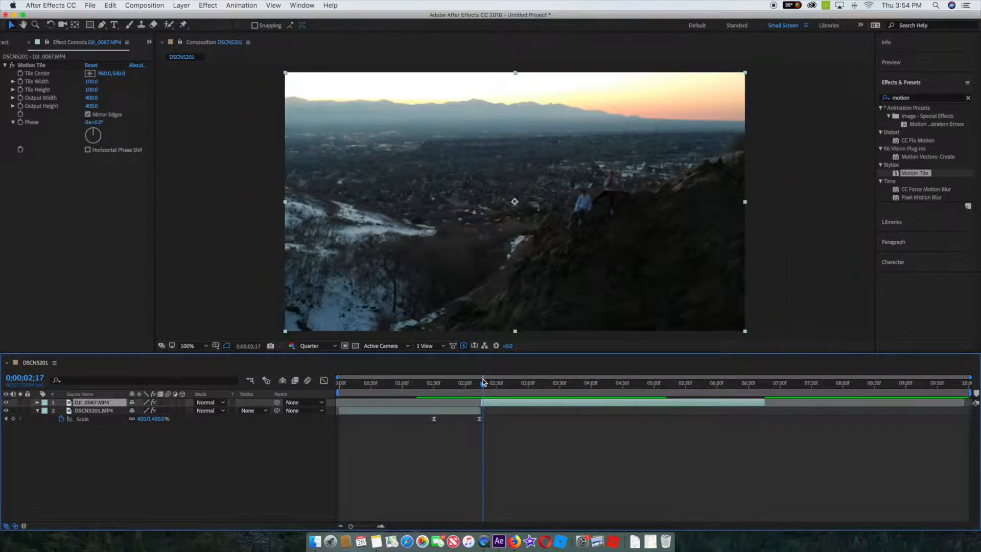
{"action": "key", "text": "Page_Up"}
{"action": "key", "text": "Page_Up"}
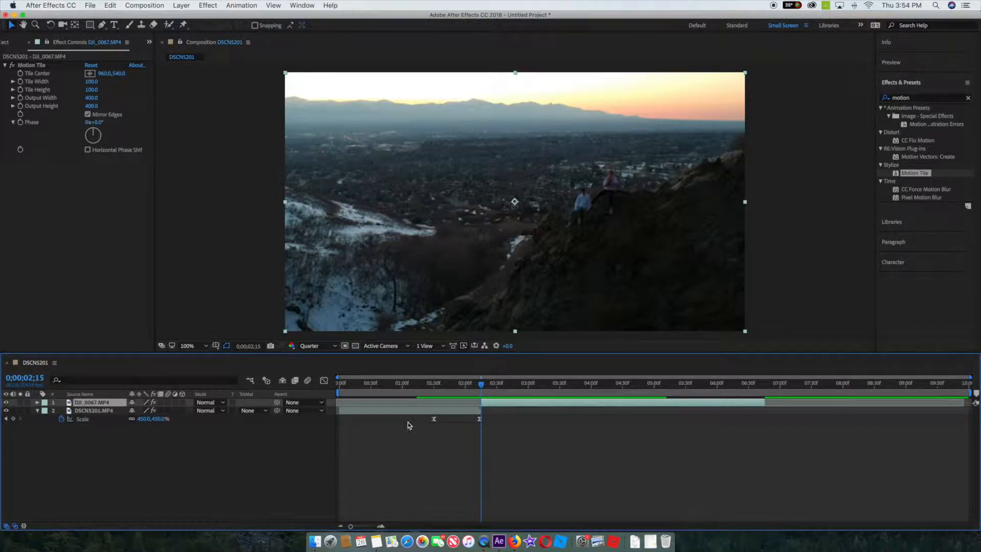
{"action": "key", "text": "s"}
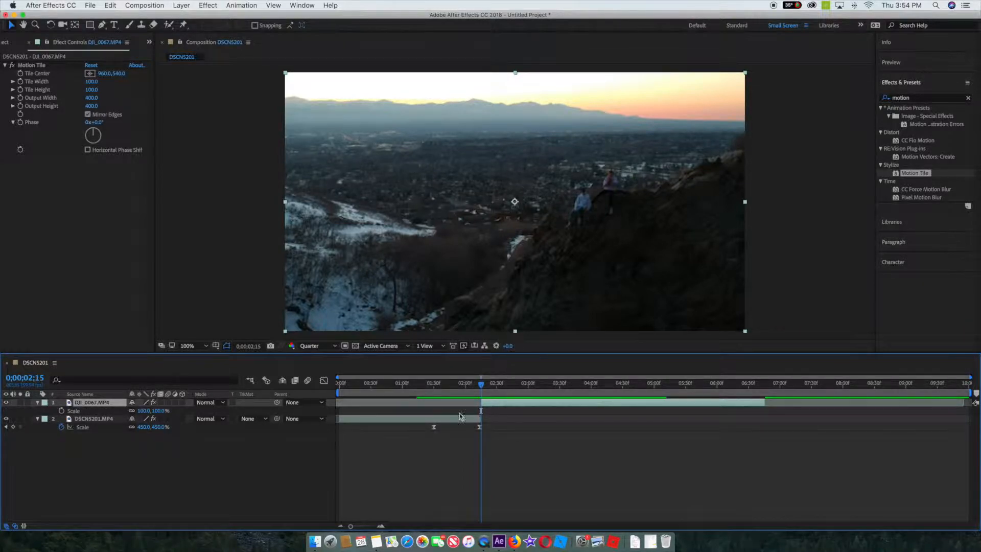
{"action": "left_click", "coordinate": [61, 411]}
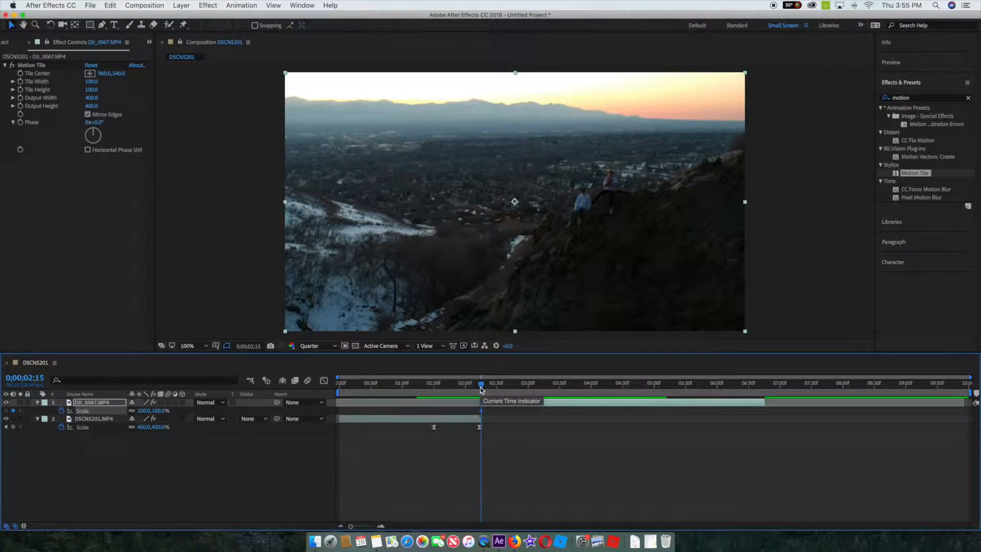
{"action": "left_click_drag", "start_coordinate": [481, 384], "coordinate": [530, 383]}
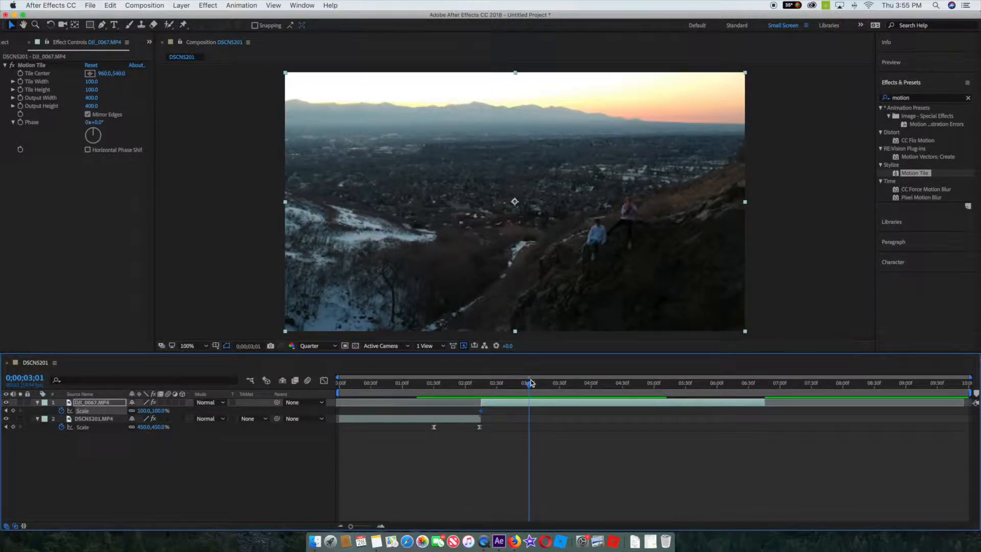
{"action": "left_click", "coordinate": [13, 410]}
Step: Set the DJI_0067.MP4 Scale keyframe at 0;00;02;15 to 67% and preview the transition from 0;00;01;02
{"action": "left_click", "coordinate": [482, 387]}
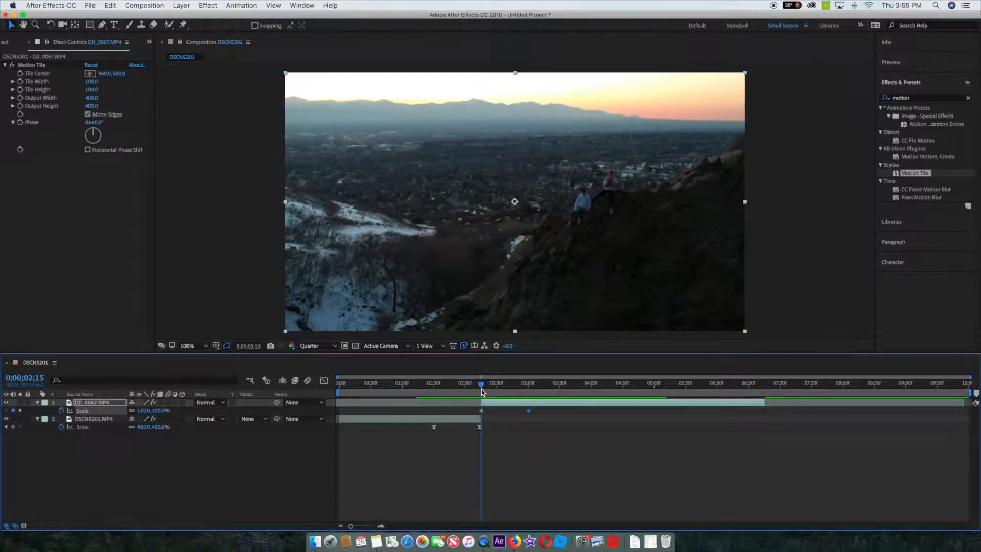
{"action": "left_click_drag", "start_coordinate": [146, 410], "coordinate": [105, 403]}
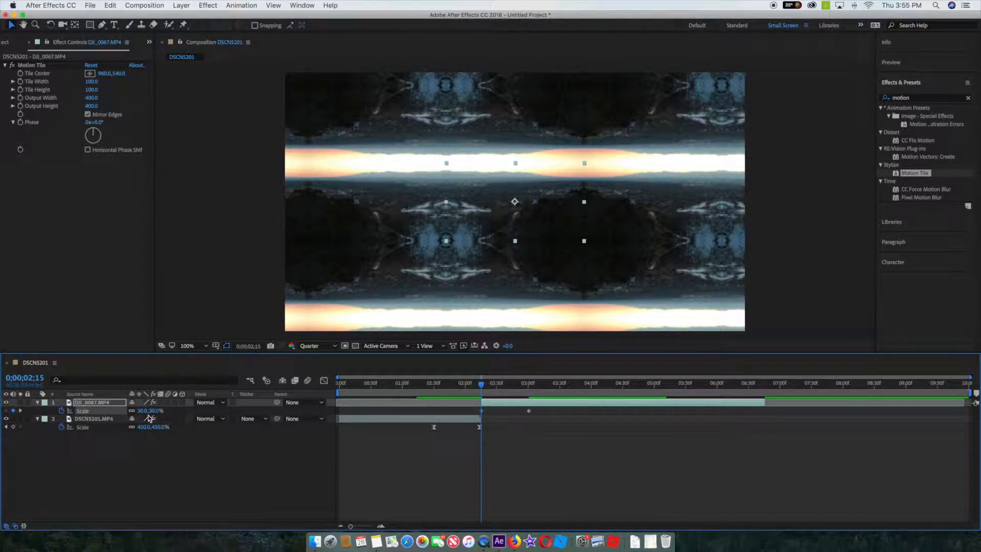
{"action": "left_click_drag", "start_coordinate": [143, 411], "coordinate": [166, 408]}
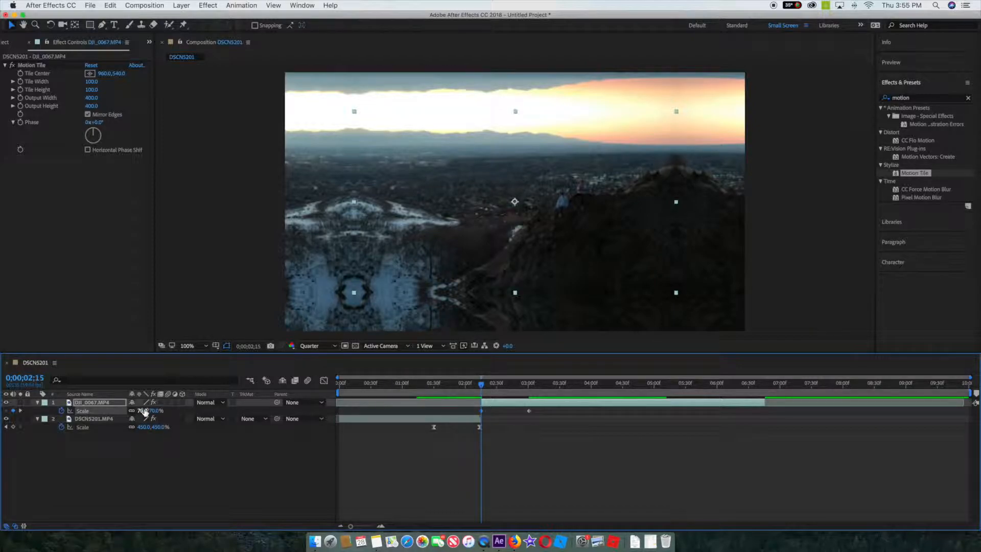
{"action": "mouse_move", "coordinate": [145, 412]}
{"action": "left_mouse_down"}
{"action": "mouse_move", "coordinate": [125, 411]}
{"action": "mouse_move", "coordinate": [141, 410]}
{"action": "left_mouse_up"}
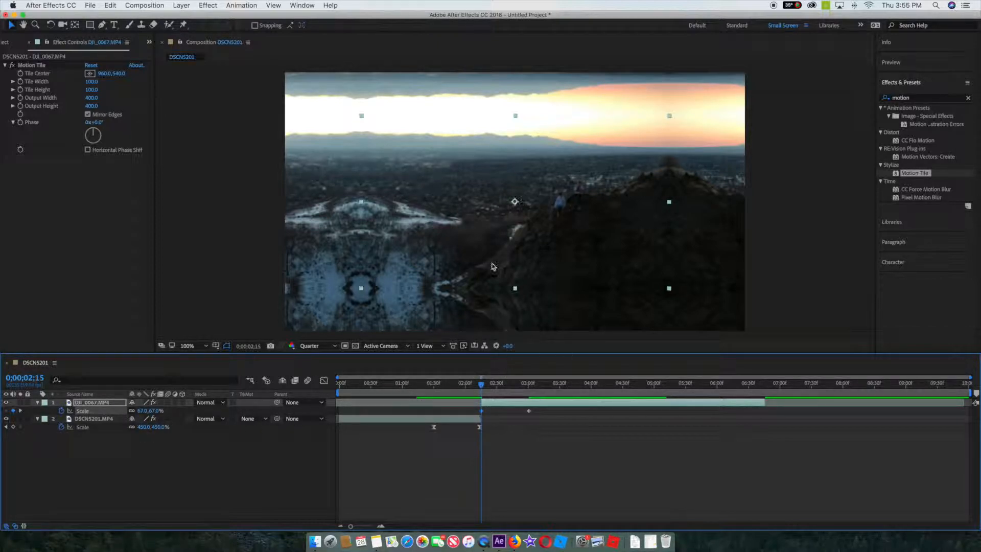
{"action": "left_click_drag", "start_coordinate": [482, 387], "coordinate": [405, 386]}
{"action": "key", "text": "space"}
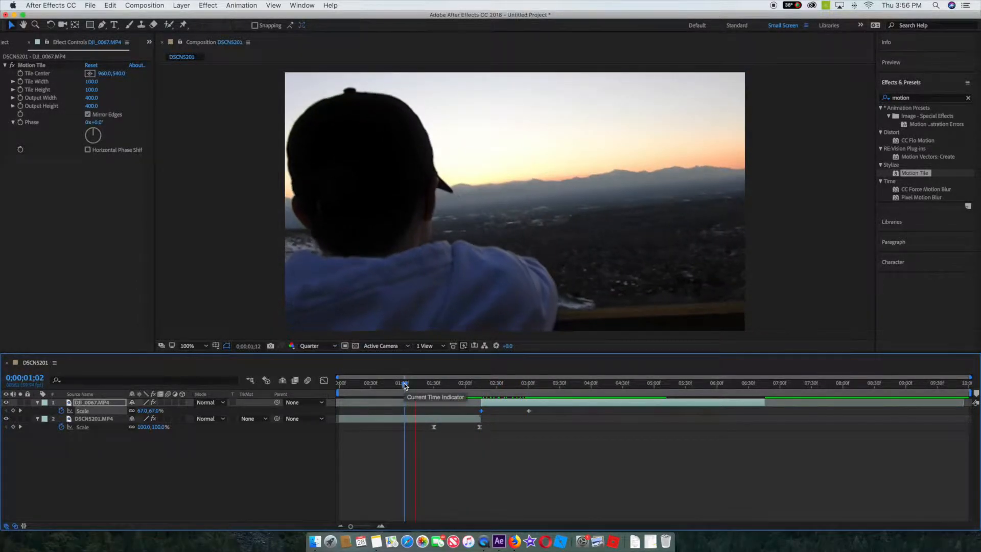
{"action": "key", "text": "space"}
Step: Apply Easy Ease to both Scale keyframes of the DJI_0067.MP4 layer
{"action": "left_click", "coordinate": [536, 411]}
{"action": "left_click", "coordinate": [482, 411]}
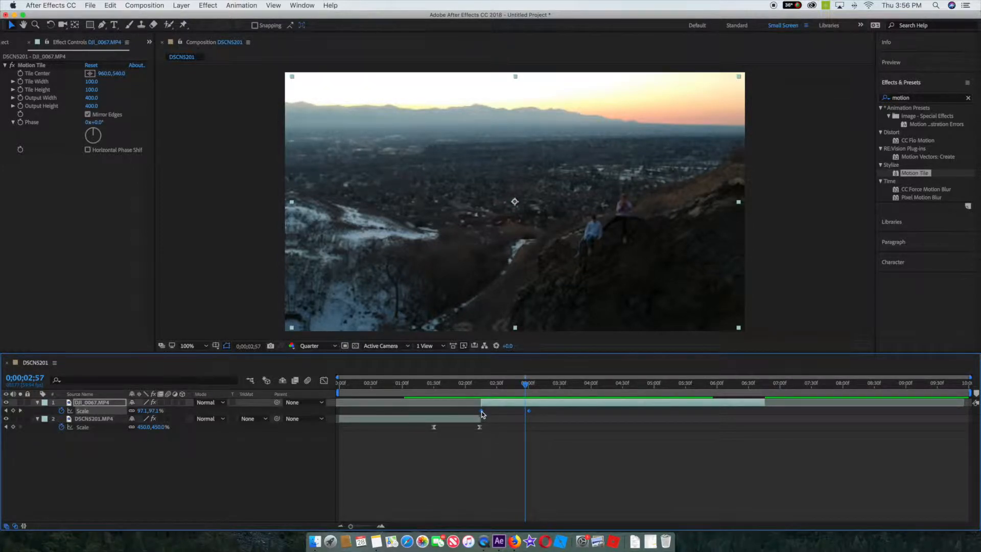
{"action": "right_click", "coordinate": [482, 412]}
{"action": "mouse_move", "coordinate": [560, 521]}
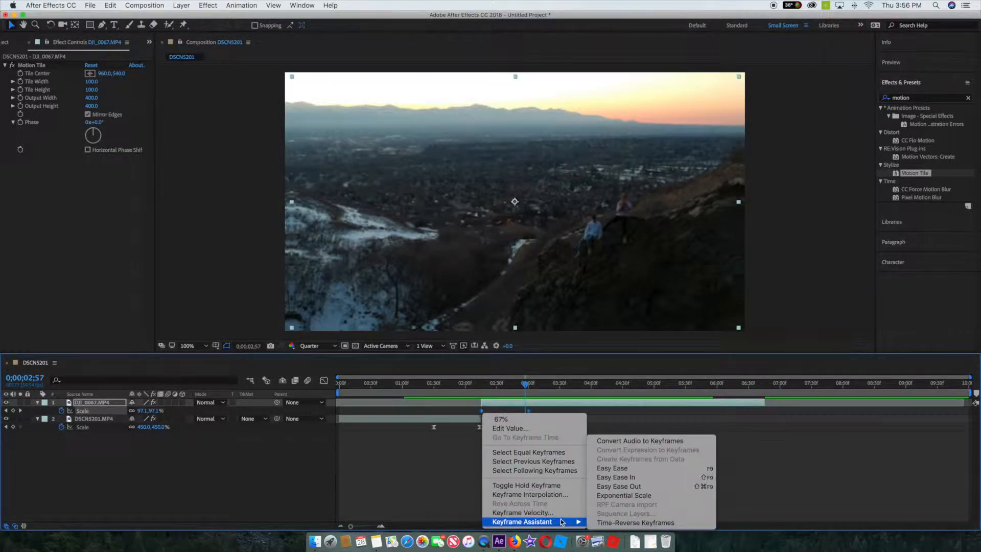
{"action": "left_click", "coordinate": [637, 469]}
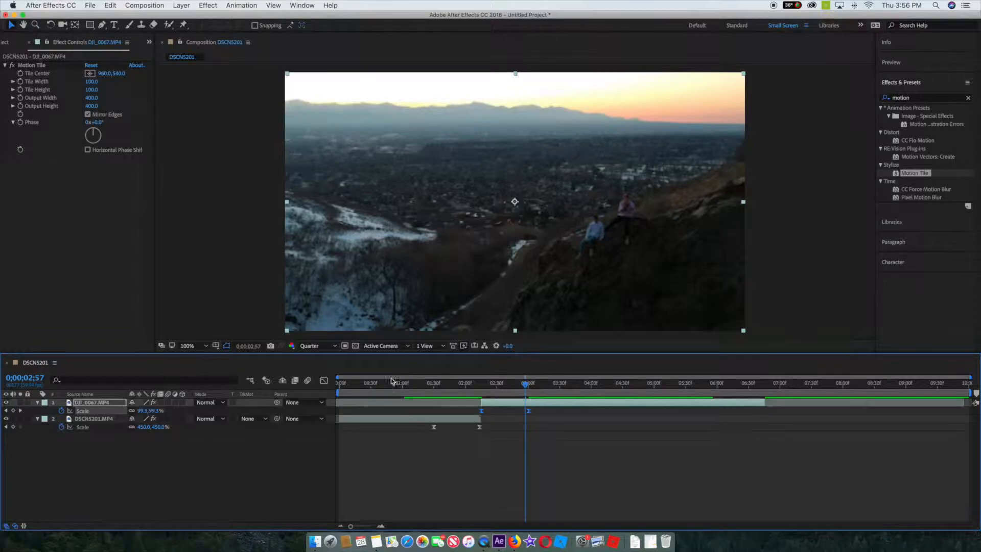
Step: Reshape the DJI_0067.MP4 Scale value curve to rise steeply from the first keyframe and level off into the second, and preview it outside the Graph Editor
{"action": "left_click", "coordinate": [323, 381]}
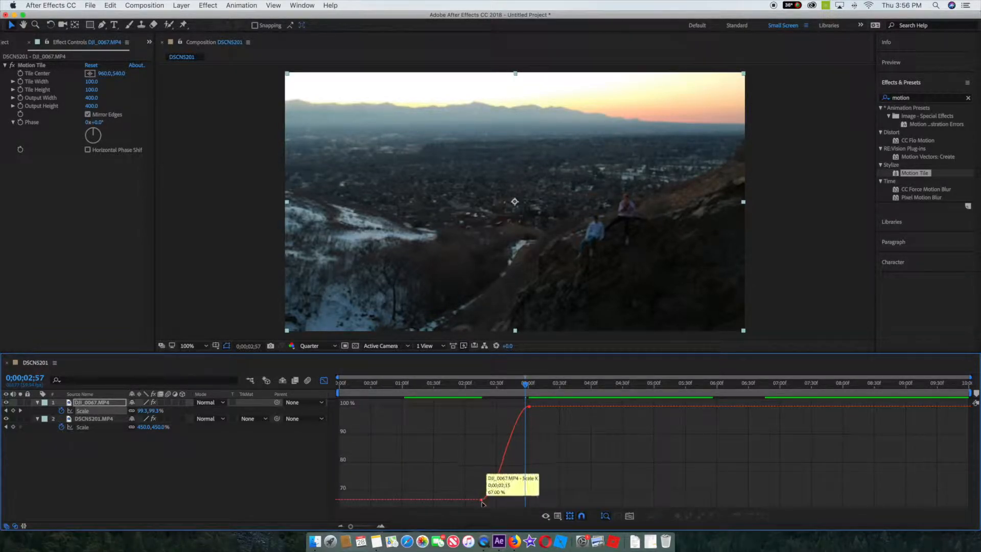
{"action": "left_click", "coordinate": [489, 466]}
{"action": "right_click", "coordinate": [443, 459]}
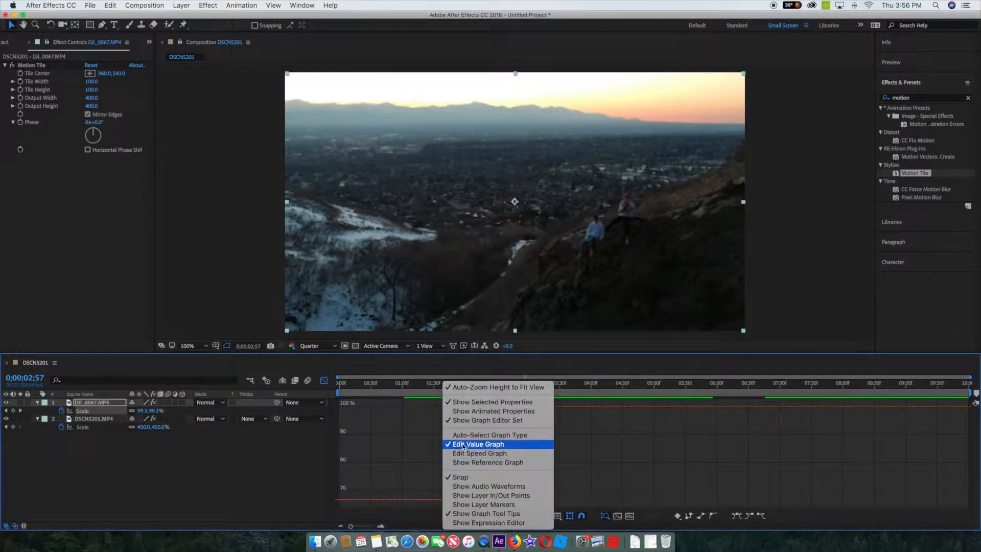
{"action": "left_click", "coordinate": [484, 445]}
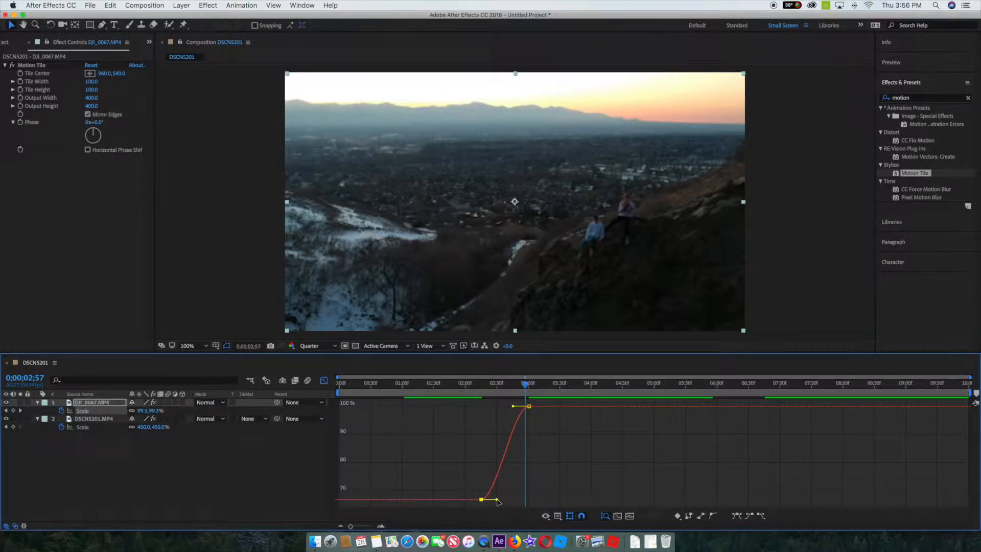
{"action": "left_click_drag", "start_coordinate": [499, 502], "coordinate": [409, 387]}
{"action": "key", "text": "shift+F3"}
{"action": "key", "text": "space"}
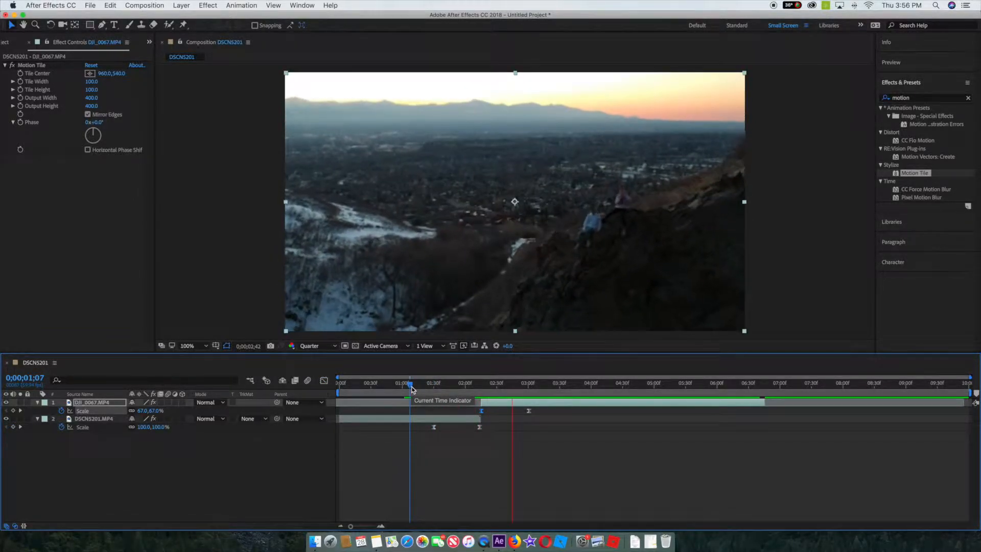
{"action": "key", "text": "space"}
{"action": "left_click", "coordinate": [421, 385]}
{"action": "key", "text": "space"}
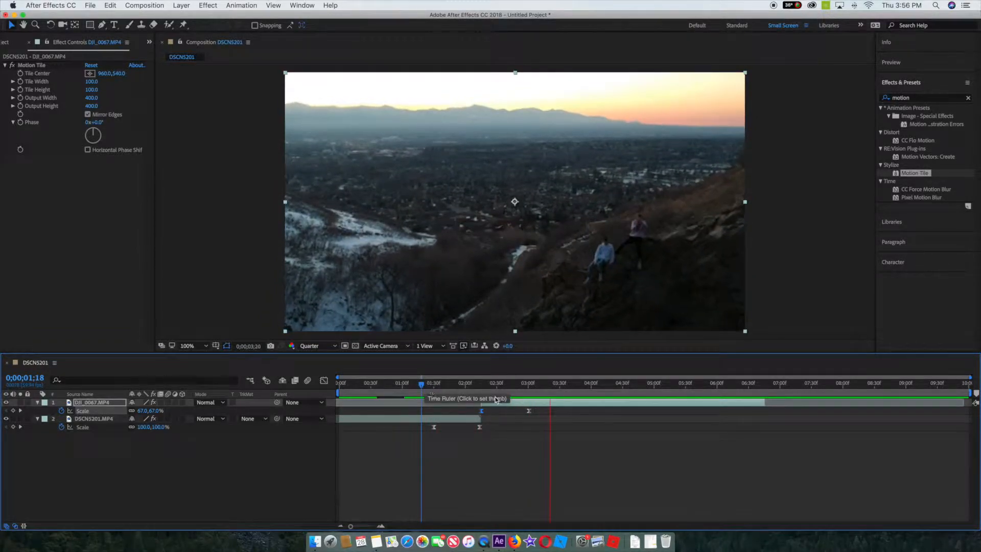
Step: Set the DJI_0067.MP4 Scale keyframe at 0;00;02;15 to 45%, adjust its curve handle in the Graph Editor and preview from 0;00;00;58
{"action": "left_click", "coordinate": [482, 388]}
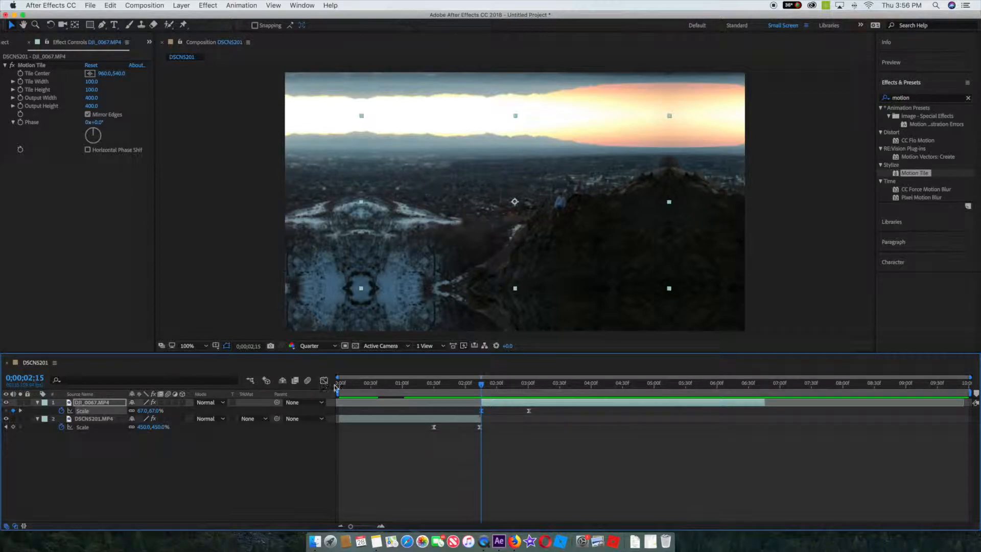
{"action": "left_click_drag", "start_coordinate": [134, 410], "coordinate": [122, 411]}
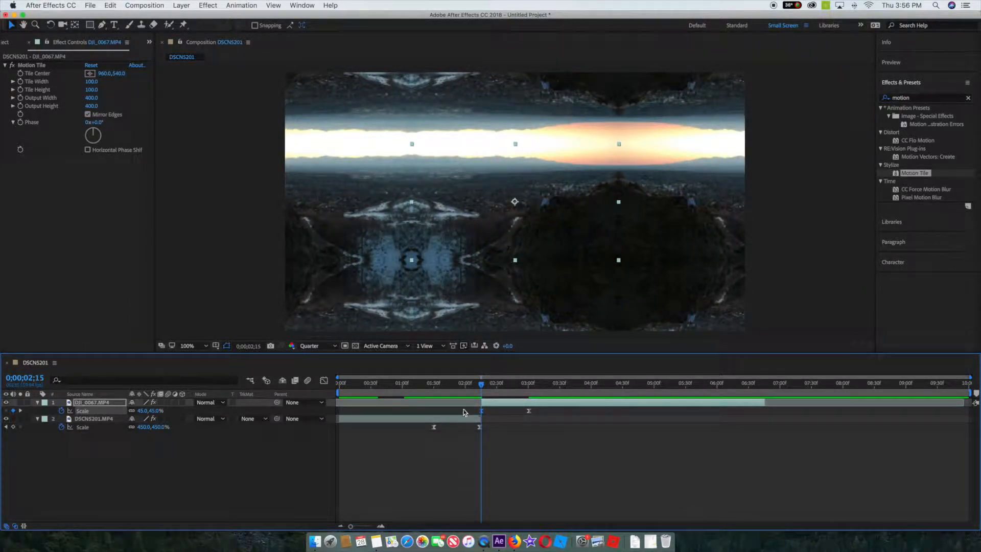
{"action": "left_click", "coordinate": [323, 382]}
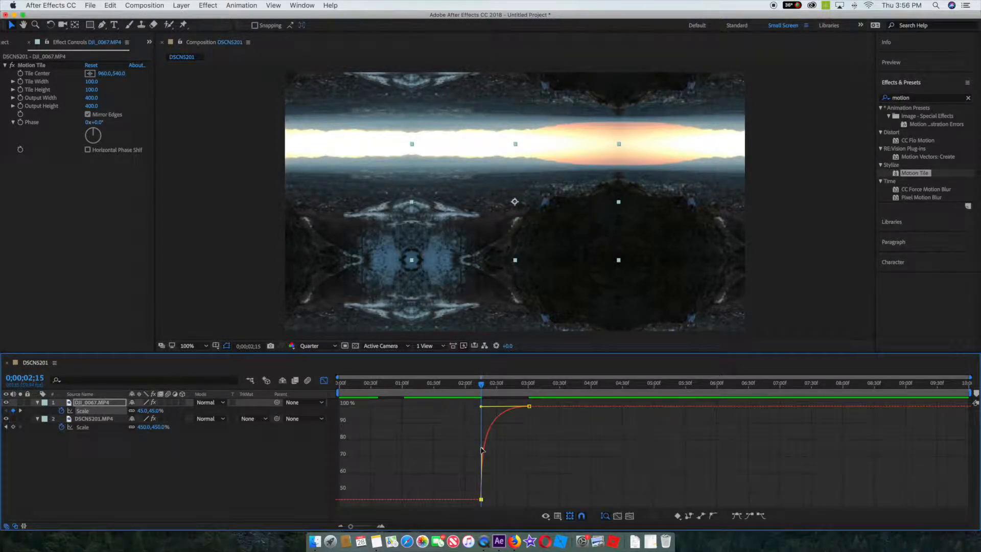
{"action": "left_click_drag", "start_coordinate": [483, 438], "coordinate": [492, 419]}
{"action": "left_click", "coordinate": [401, 386]}
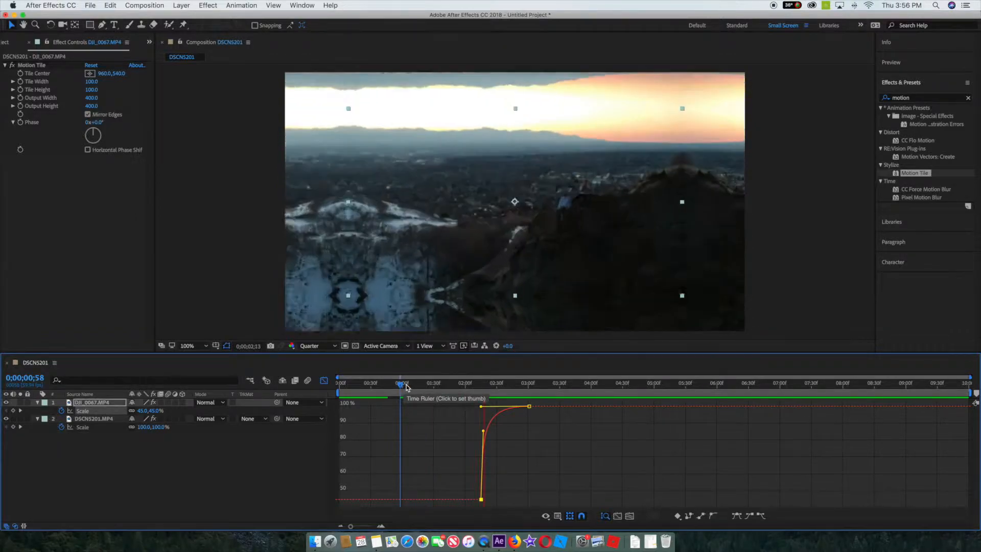
{"action": "key", "text": "space"}
{"action": "left_click", "coordinate": [325, 382]}
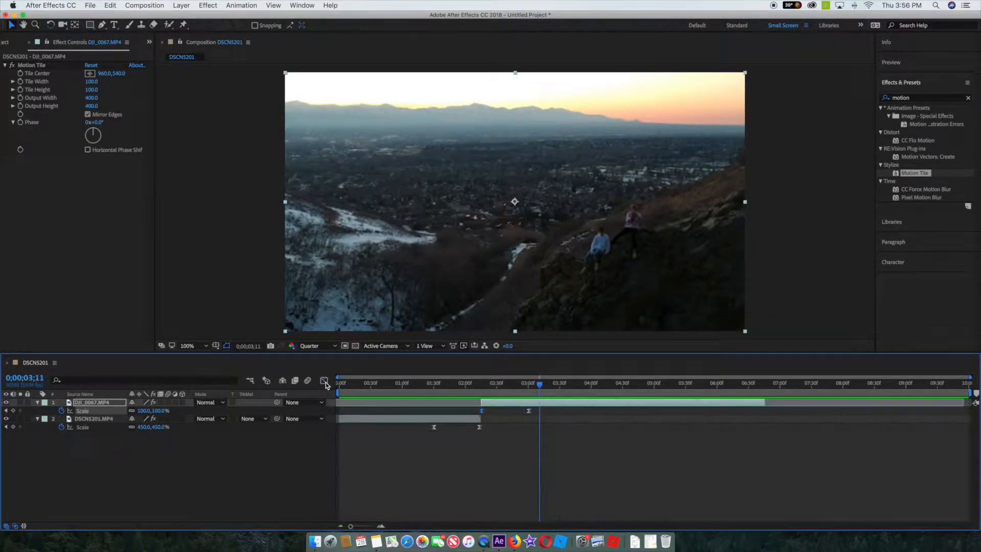
Step: Enable motion blur for the composition and for both the DJI_0067.MP4 and DSCN5201.MP4 layers, and collapse their properties
{"action": "left_click", "coordinate": [460, 386]}
{"action": "left_click_drag", "start_coordinate": [461, 387], "coordinate": [482, 387]}
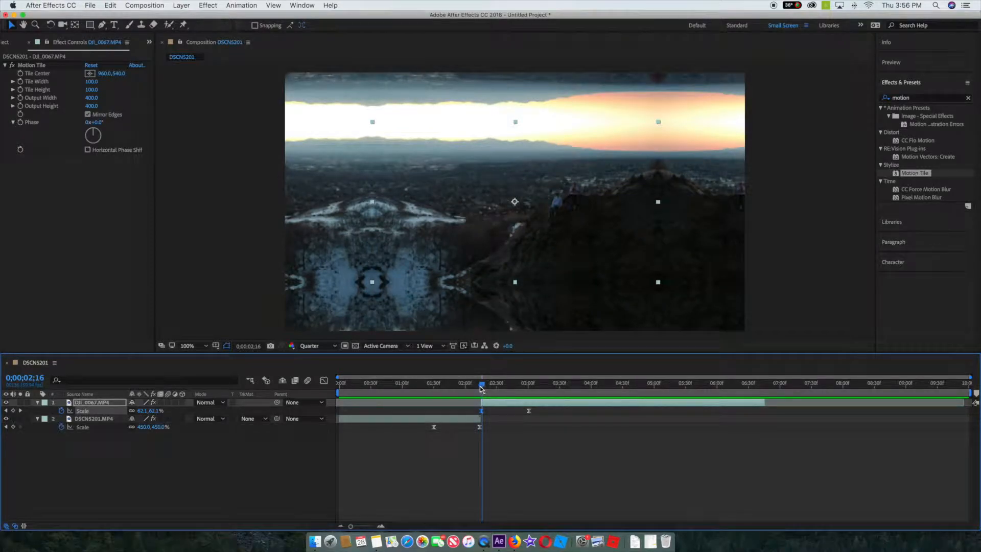
{"action": "left_click", "coordinate": [456, 385]}
{"action": "left_click", "coordinate": [419, 439]}
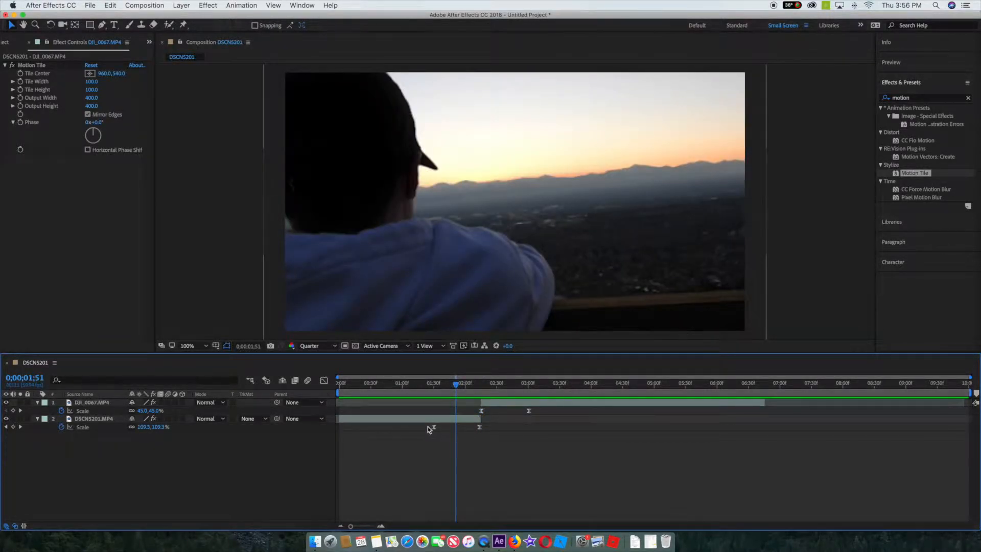
{"action": "left_click", "coordinate": [307, 381]}
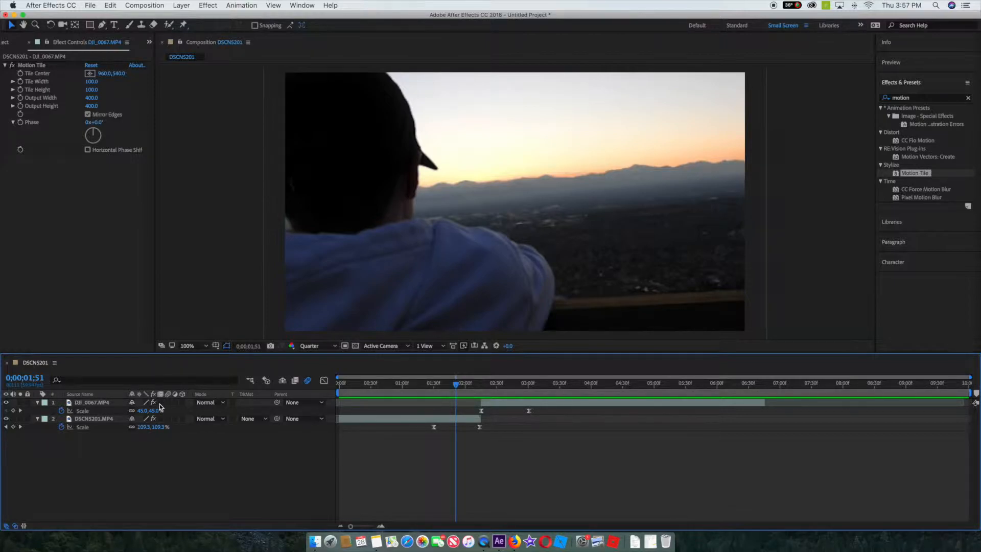
{"action": "left_click", "coordinate": [168, 402]}
{"action": "left_click", "coordinate": [168, 419]}
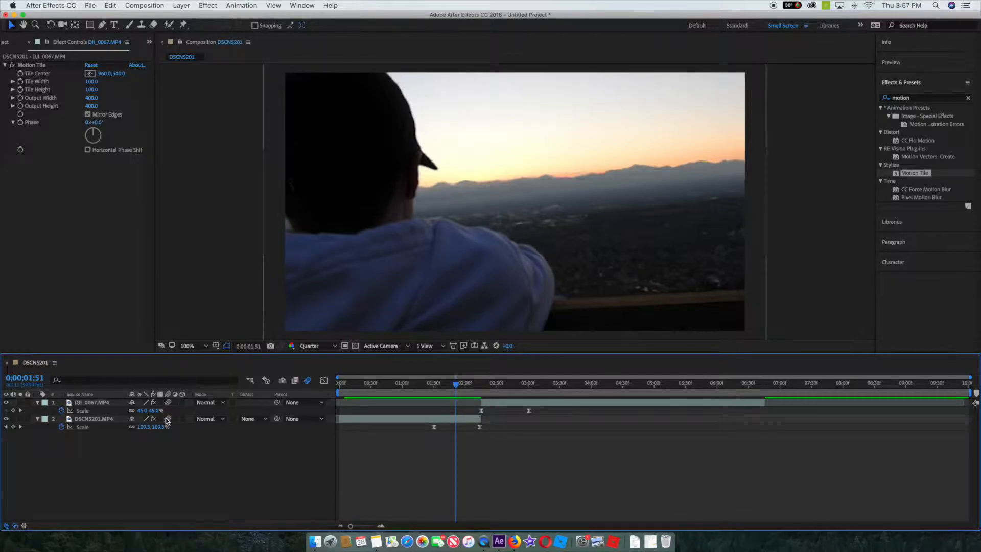
{"action": "left_click", "coordinate": [37, 418]}
{"action": "left_click", "coordinate": [38, 402]}
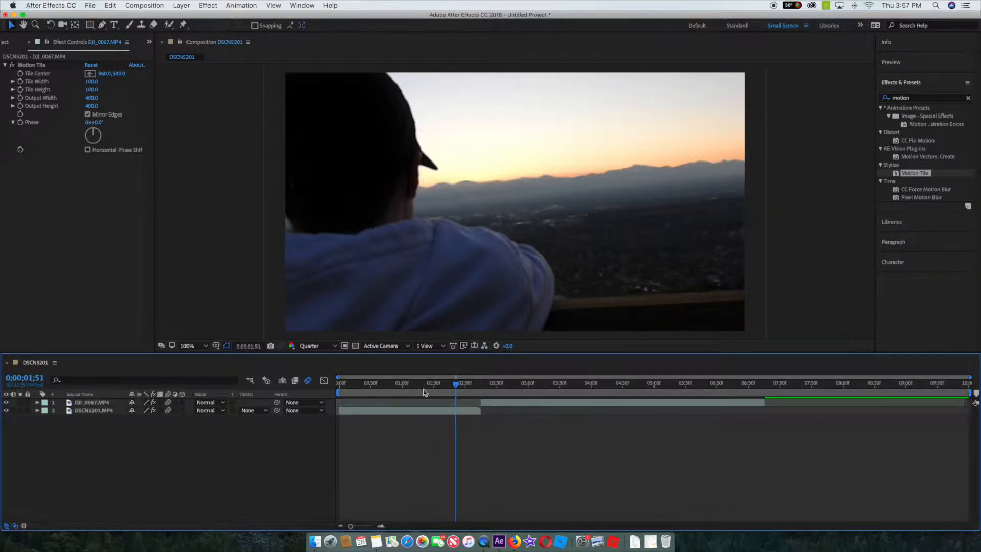
Step: Preview the motion-blurred transition between the two clips from about 0;00;01;36
{"action": "left_click", "coordinate": [442, 385]}
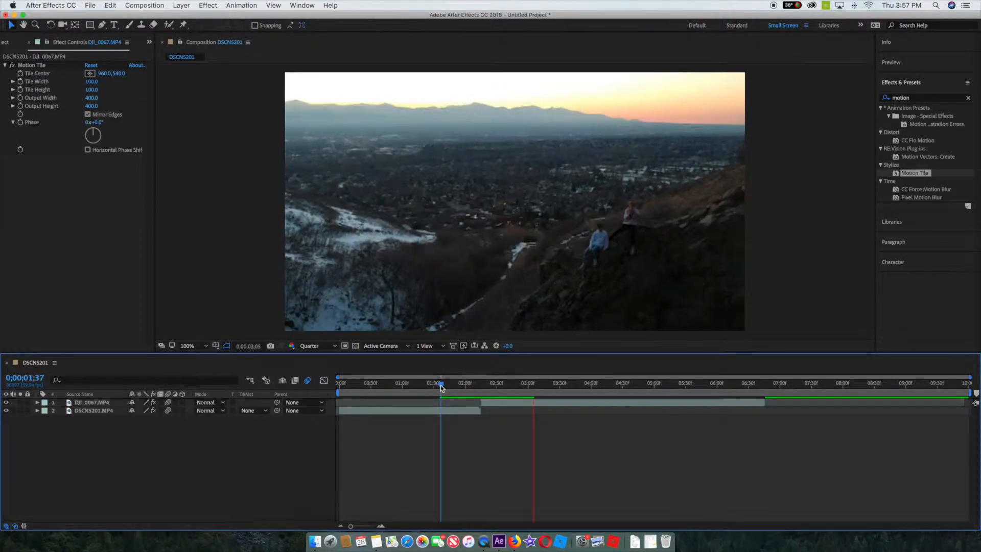
{"action": "key", "text": "space"}
{"action": "key", "text": "space"}
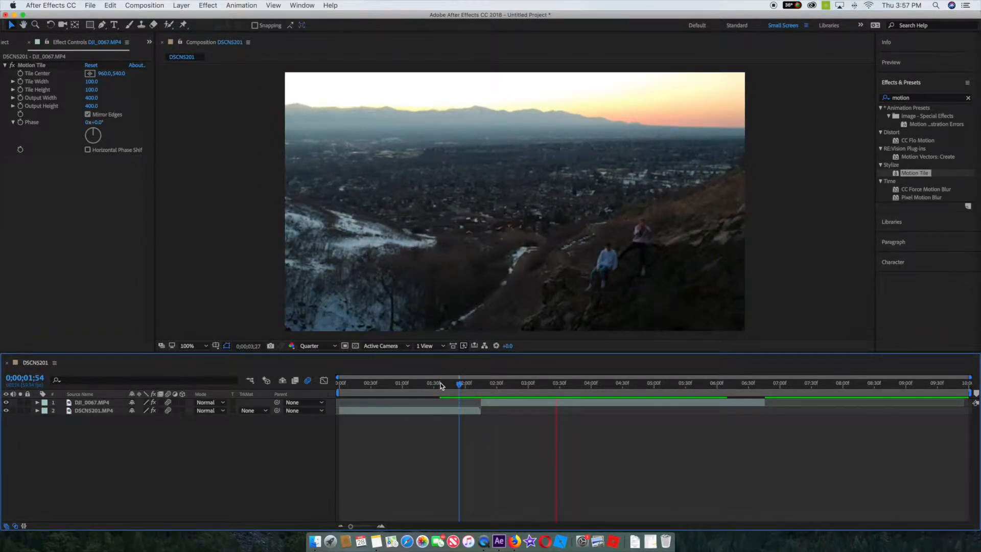
{"action": "left_click", "coordinate": [440, 384]}
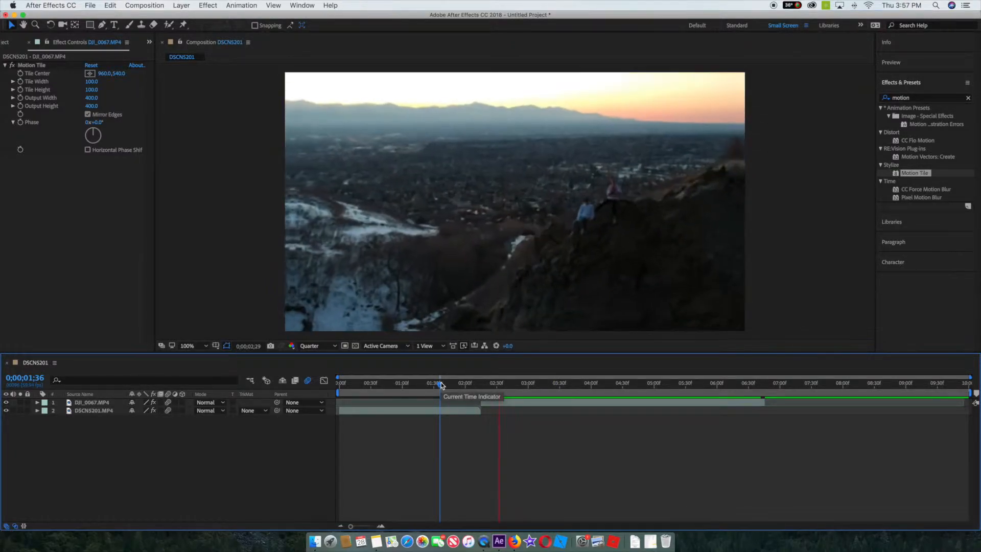
{"action": "key", "text": "space"}
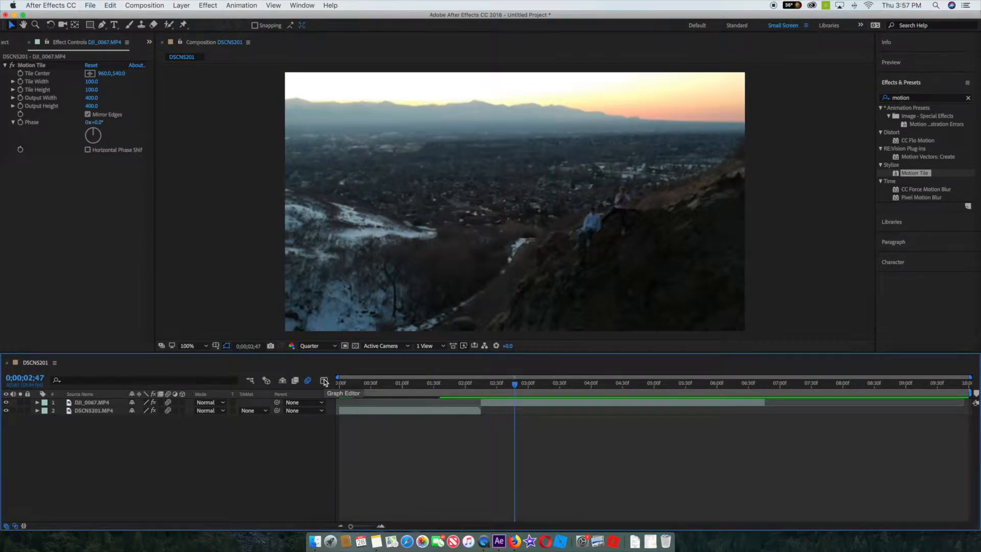
Step: Select the DSCN5201.MP4 layer, reveal its Scale keyframes and examine the zoom up to 0;00;02;14
{"action": "left_click_drag", "start_coordinate": [494, 385], "coordinate": [544, 385]}
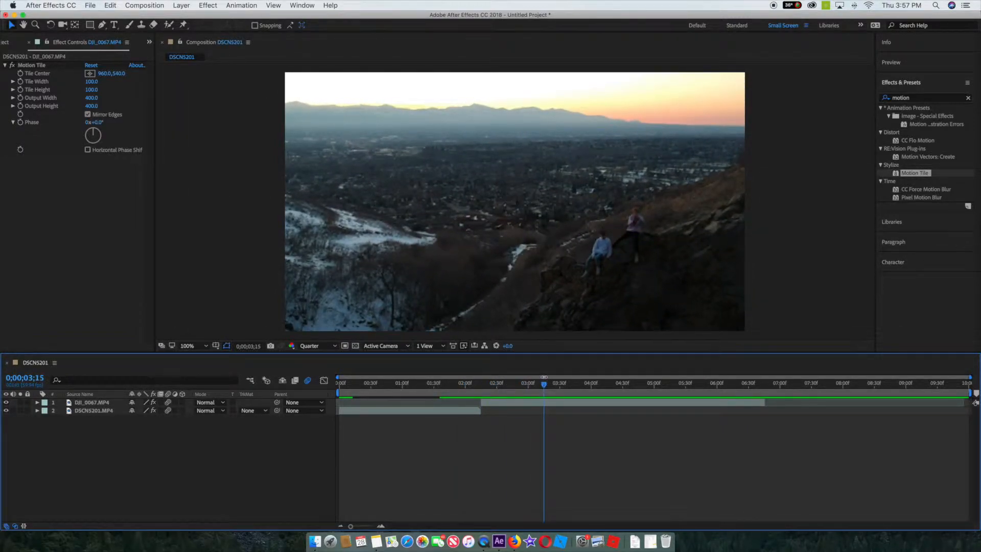
{"action": "left_click", "coordinate": [324, 381]}
{"action": "left_click", "coordinate": [324, 381]}
{"action": "left_click", "coordinate": [475, 412]}
{"action": "left_click_drag", "start_coordinate": [544, 384], "coordinate": [475, 387]}
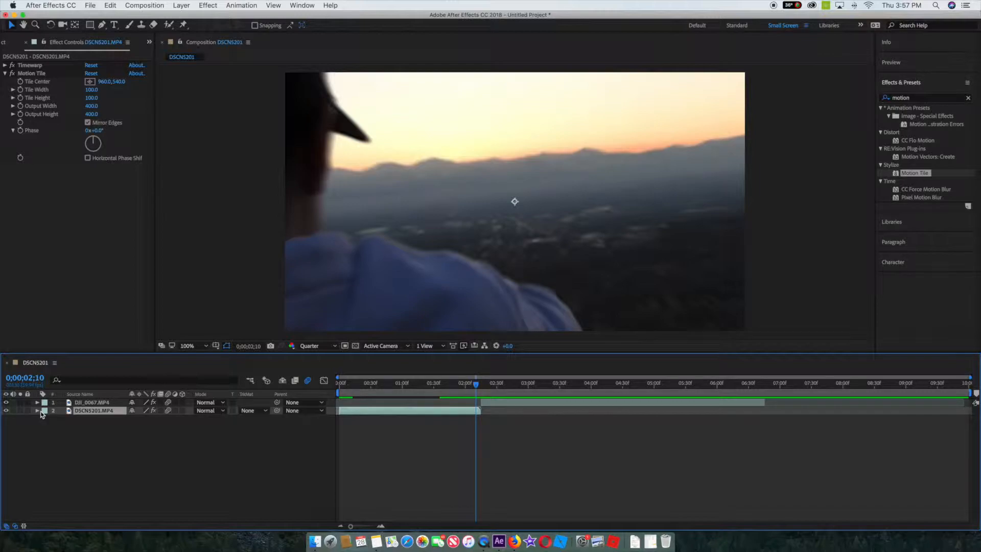
{"action": "mouse_move", "coordinate": [475, 384]}
{"action": "left_mouse_down"}
{"action": "mouse_move", "coordinate": [436, 387]}
{"action": "mouse_move", "coordinate": [481, 390]}
{"action": "left_mouse_up"}
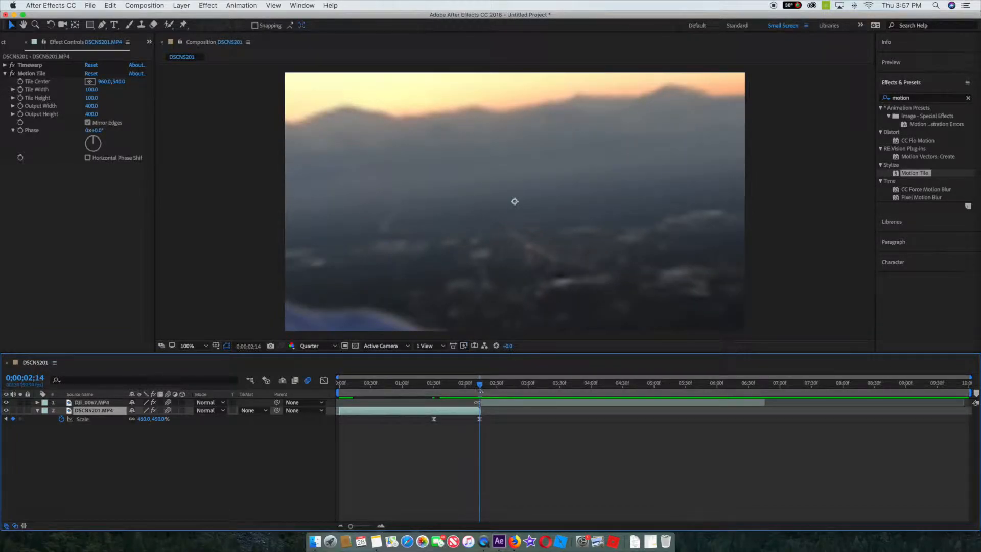
Step: Set the DSCN5201.MP4 Scale keyframe at 0;00;02;14 to 60% and reshape the curve handles so the scale drops steeply into the cut
{"action": "left_click", "coordinate": [480, 419]}
{"action": "left_click_drag", "start_coordinate": [131, 419], "coordinate": [93, 417]}
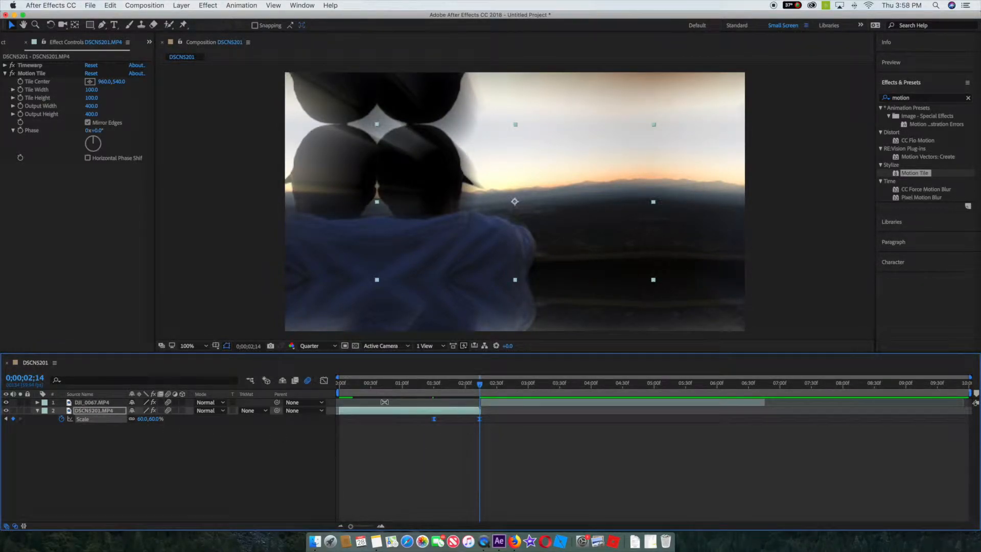
{"action": "left_click", "coordinate": [323, 381]}
{"action": "left_click", "coordinate": [448, 419]}
{"action": "mouse_move", "coordinate": [475, 500]}
{"action": "left_mouse_down"}
{"action": "mouse_move", "coordinate": [473, 391]}
{"action": "mouse_move", "coordinate": [466, 499]}
{"action": "mouse_move", "coordinate": [498, 526]}
{"action": "mouse_move", "coordinate": [466, 506]}
{"action": "mouse_move", "coordinate": [487, 479]}
{"action": "mouse_move", "coordinate": [465, 484]}
{"action": "left_mouse_up"}
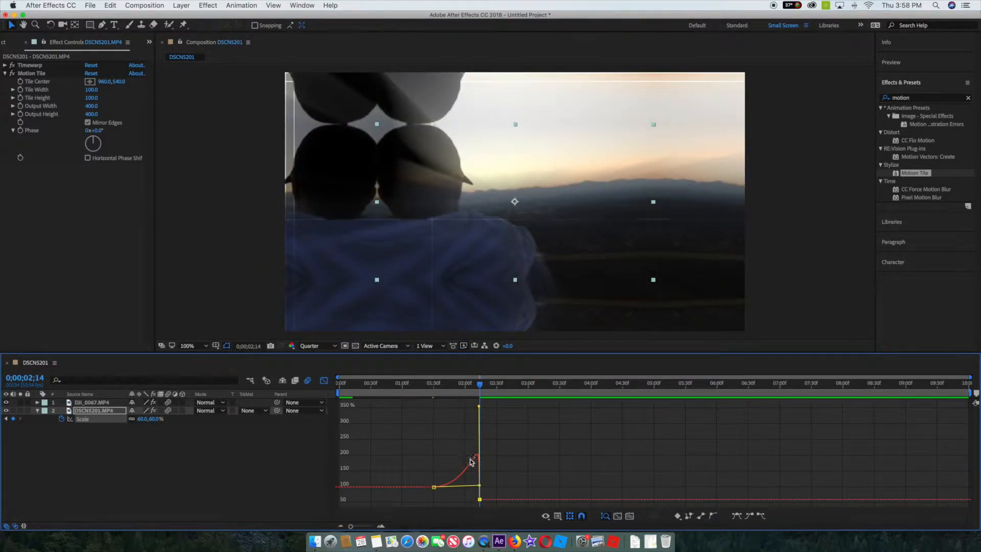
{"action": "left_click_drag", "start_coordinate": [481, 409], "coordinate": [465, 499]}
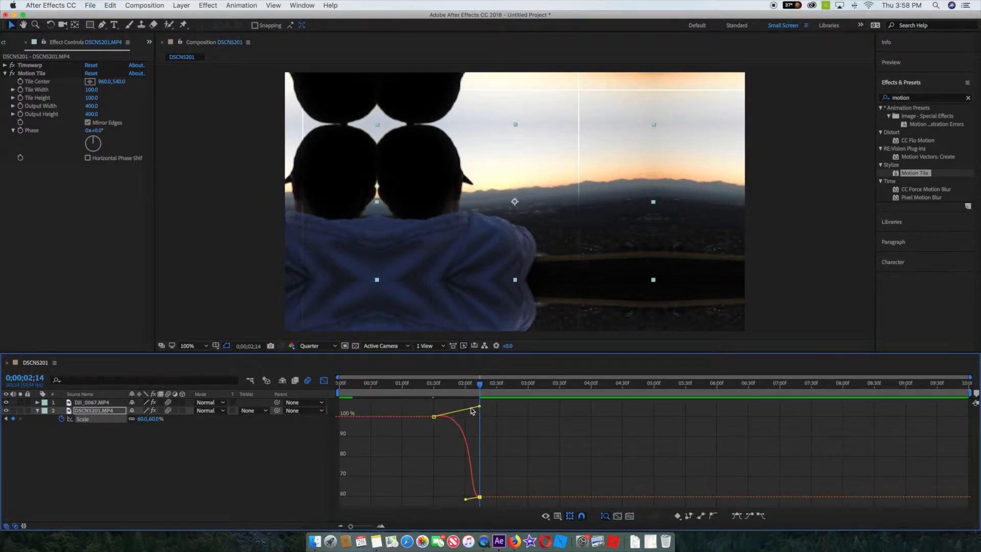
{"action": "left_click_drag", "start_coordinate": [486, 418], "coordinate": [485, 416]}
{"action": "left_click_drag", "start_coordinate": [465, 499], "coordinate": [476, 439]}
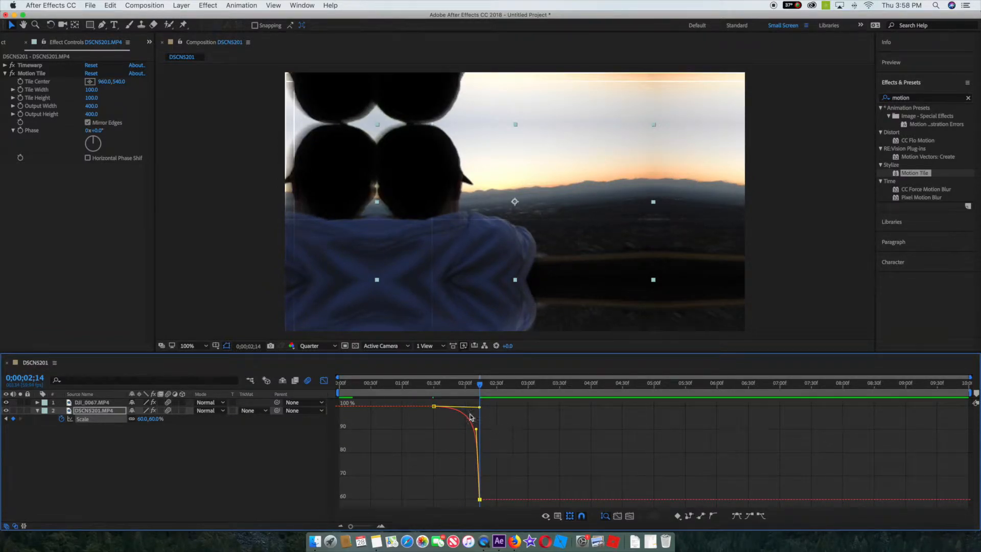
Step: Preview the zoom-out on DSCN5201.MP4 from 0;00;01;33 and return from the Graph Editor to the layer bars
{"action": "left_click", "coordinate": [438, 384]}
{"action": "key", "text": "space"}
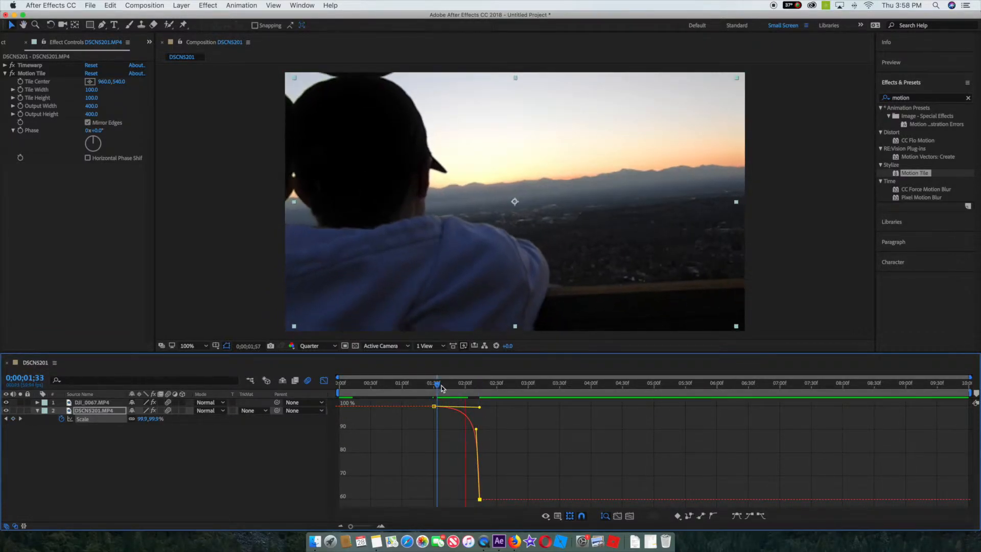
{"action": "key", "text": "space"}
{"action": "key", "text": "shift+F3"}
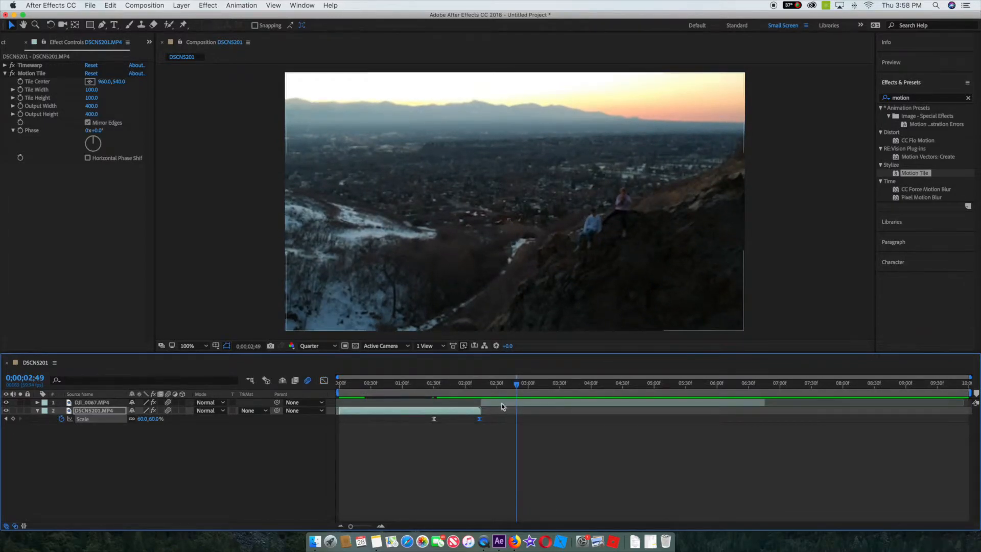
Step: Reveal the DJI_0067.MP4 Scale keyframes and set the one at 0;00;02;15 to 433%
{"action": "left_click", "coordinate": [492, 405]}
{"action": "key", "text": "u"}
{"action": "left_click_drag", "start_coordinate": [517, 383], "coordinate": [481, 390]}
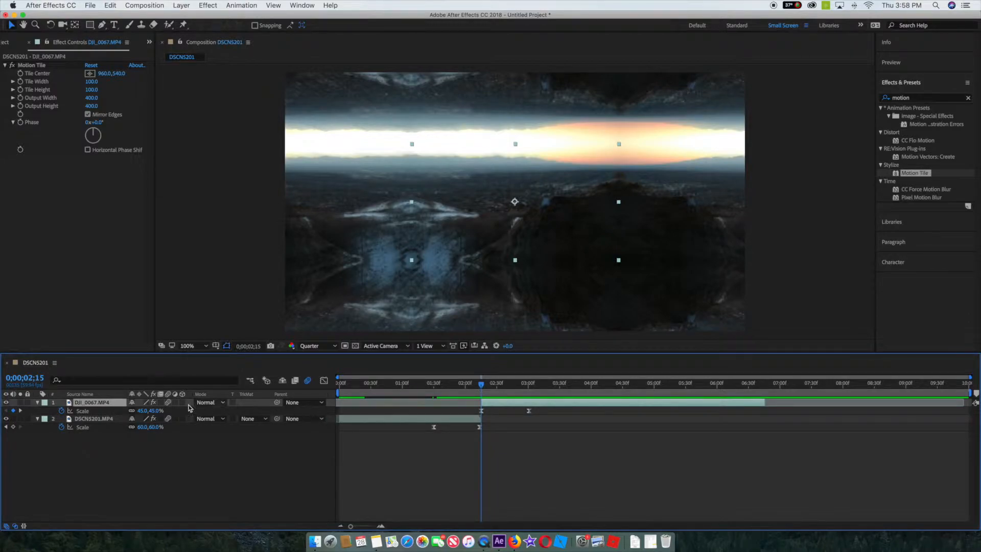
{"action": "left_click_drag", "start_coordinate": [135, 410], "coordinate": [332, 416]}
{"action": "left_click_drag", "start_coordinate": [478, 417], "coordinate": [575, 408]}
Step: Reshape the DJI_0067.MP4 Scale curve in the Graph Editor so it falls steeply from the first keyframe and eases into the second
{"action": "left_click", "coordinate": [323, 381]}
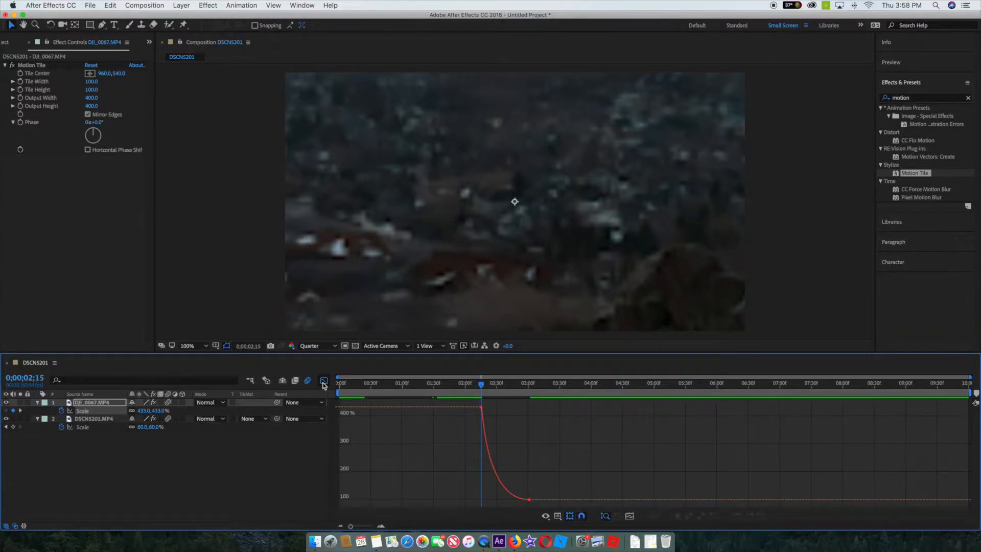
{"action": "left_click", "coordinate": [482, 407]}
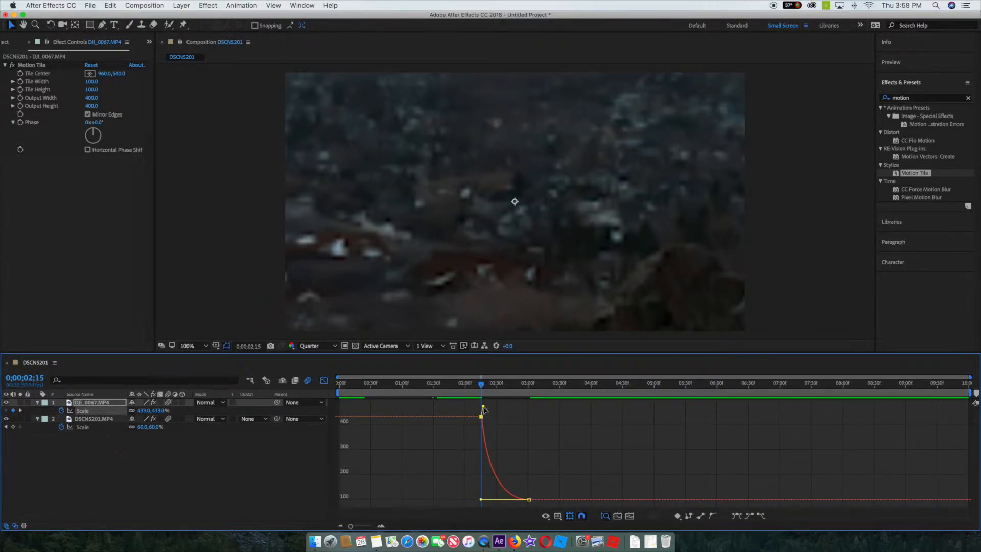
{"action": "left_click_drag", "start_coordinate": [483, 407], "coordinate": [481, 471]}
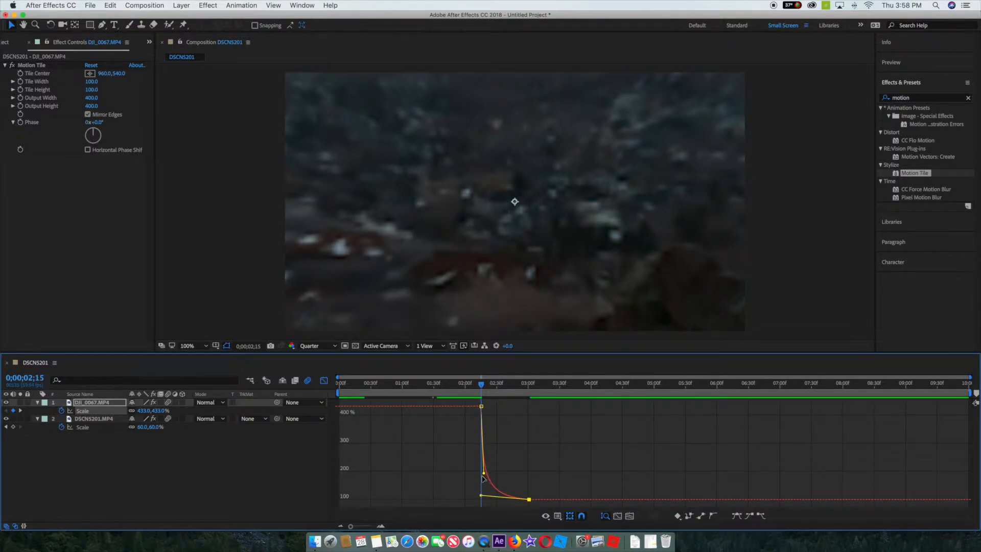
{"action": "left_click", "coordinate": [481, 499]}
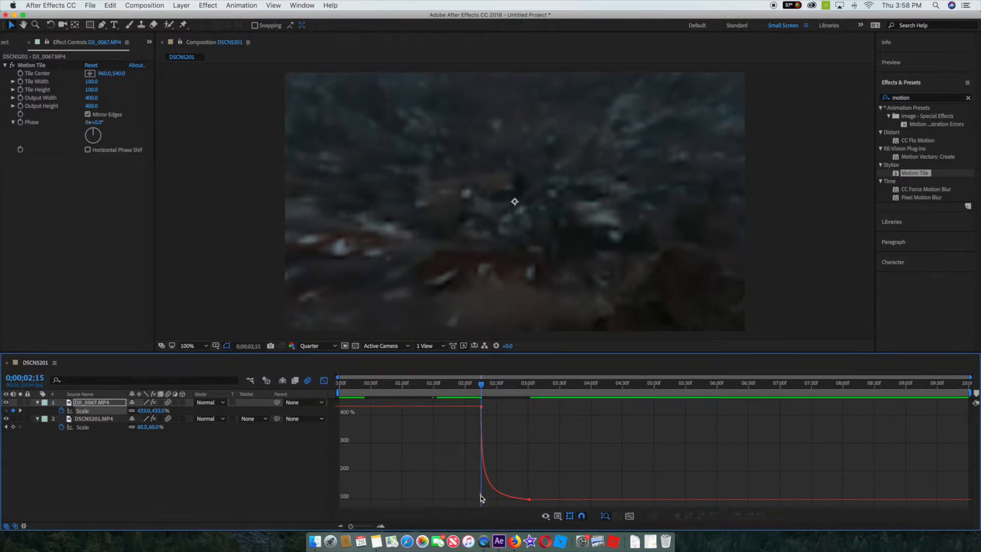
{"action": "left_click", "coordinate": [529, 499]}
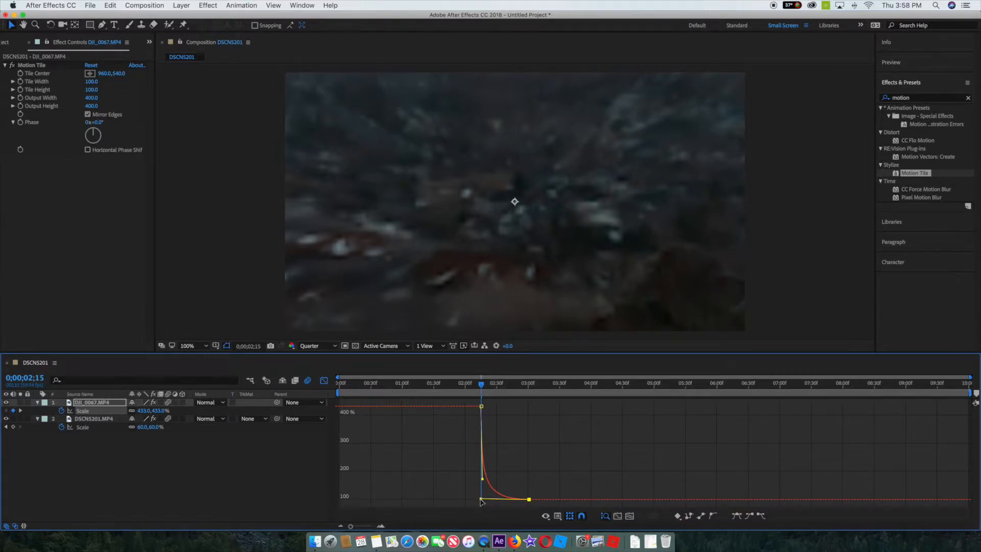
{"action": "left_click", "coordinate": [324, 380]}
Step: Preview the reversed zoom transition from 0;00;01;01 and 0;00;01;29, and scrub through the DJI_0067.MP4 clip to 0;00;03;10
{"action": "left_click", "coordinate": [404, 388]}
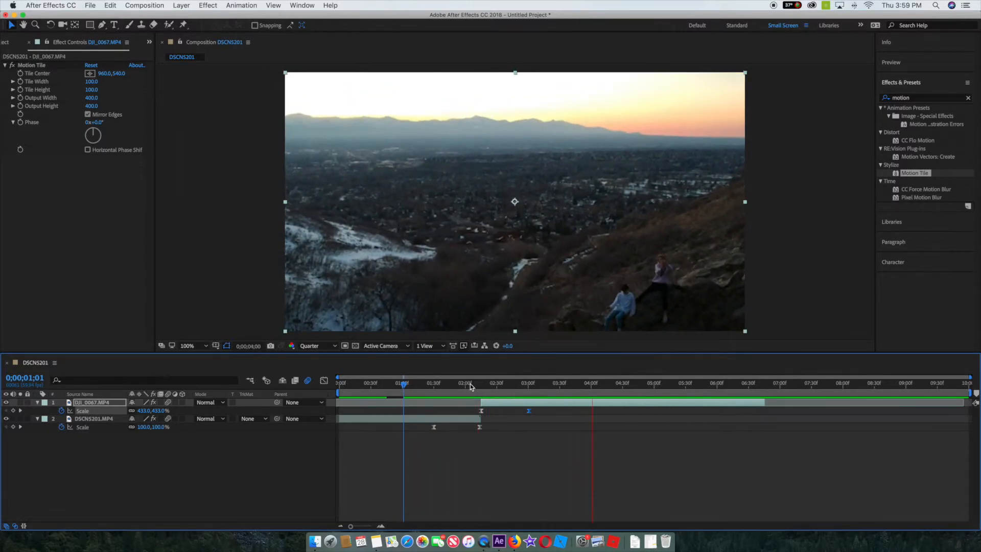
{"action": "left_click", "coordinate": [433, 384]}
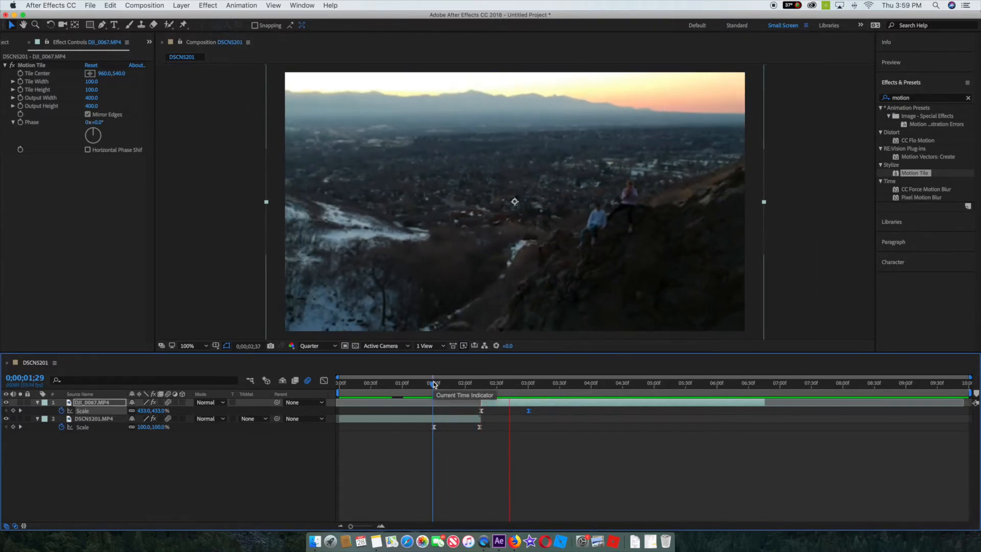
{"action": "key", "text": "space"}
{"action": "left_click", "coordinate": [551, 385]}
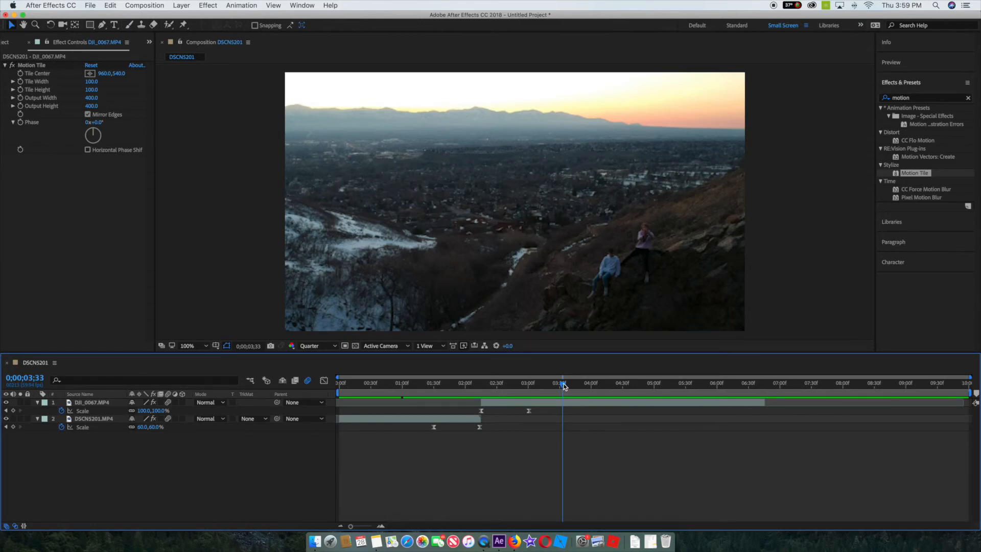
{"action": "left_click_drag", "start_coordinate": [564, 387], "coordinate": [542, 389]}
{"action": "left_click_drag", "start_coordinate": [494, 390], "coordinate": [540, 388]}
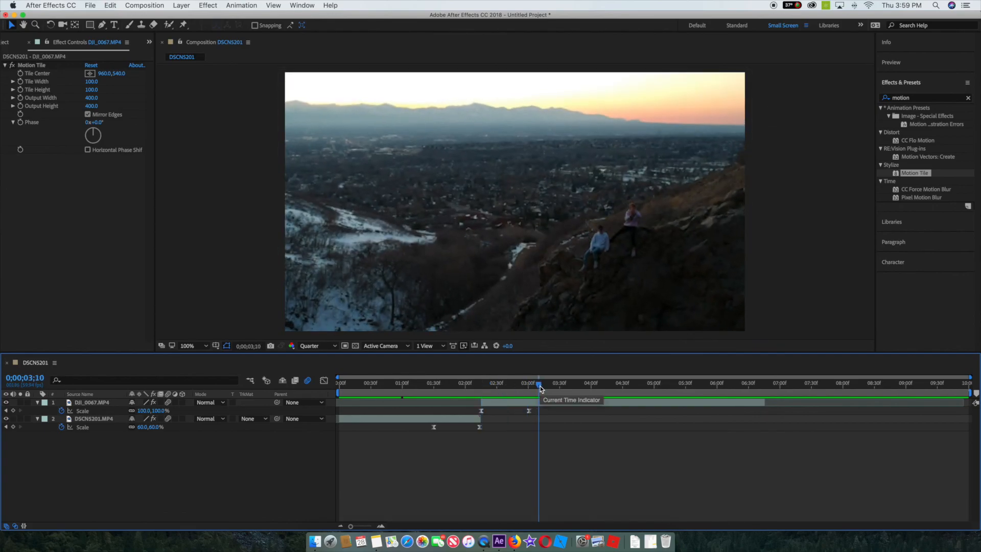